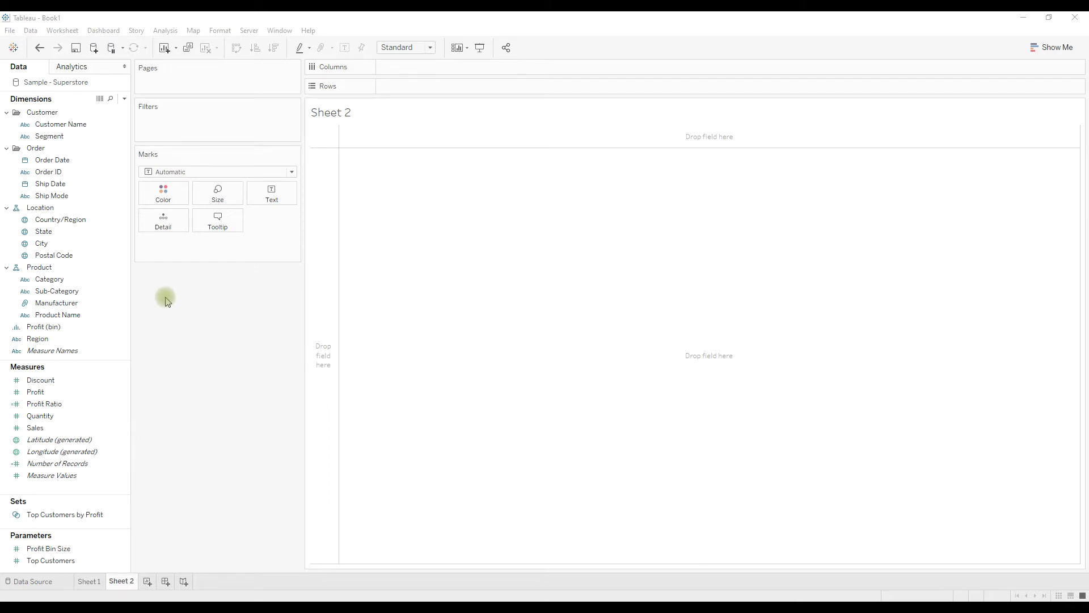
Create the Date Filter calculated field as DATEDIFF('week',[Order Date],TODAY()).
{"action": "left_click", "coordinate": [125, 99]}
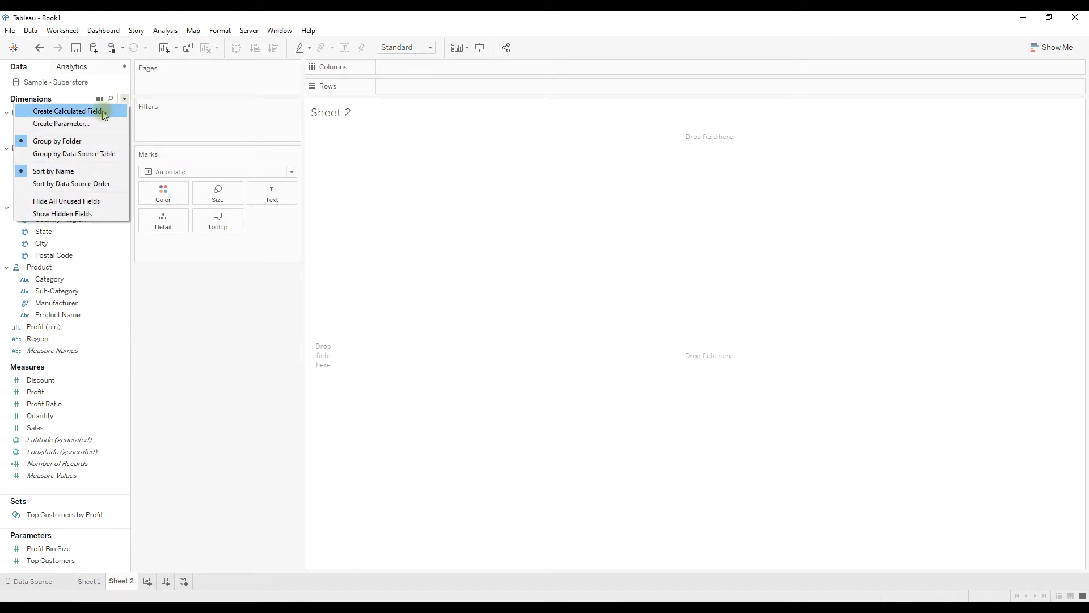
{"action": "left_click", "coordinate": [108, 110]}
{"action": "type", "text": "Date Filter"}
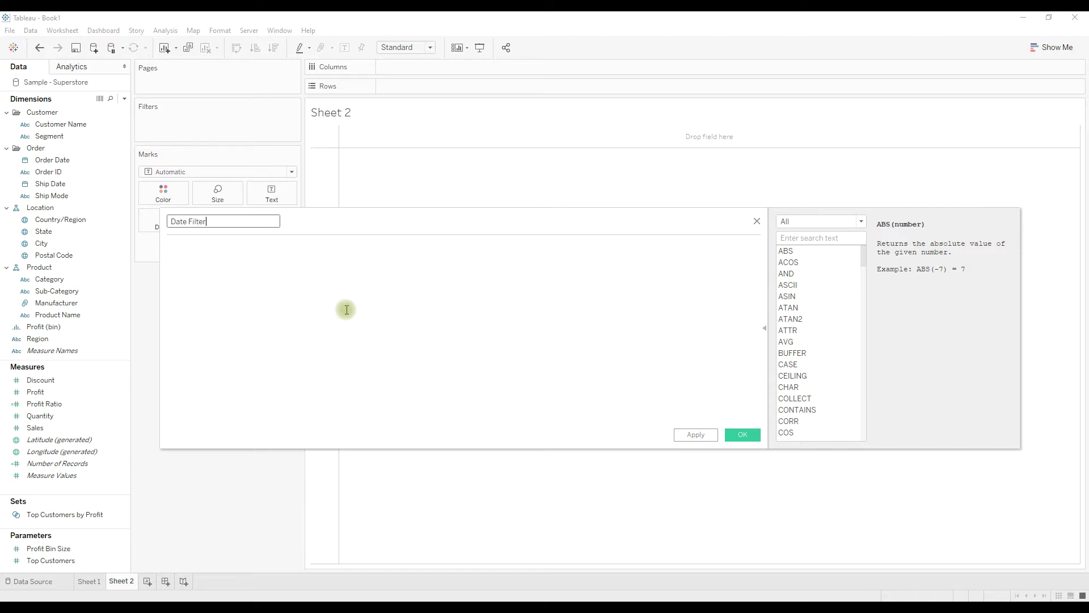
{"action": "left_click", "coordinate": [346, 309]}
{"action": "type", "text": "datediff"}
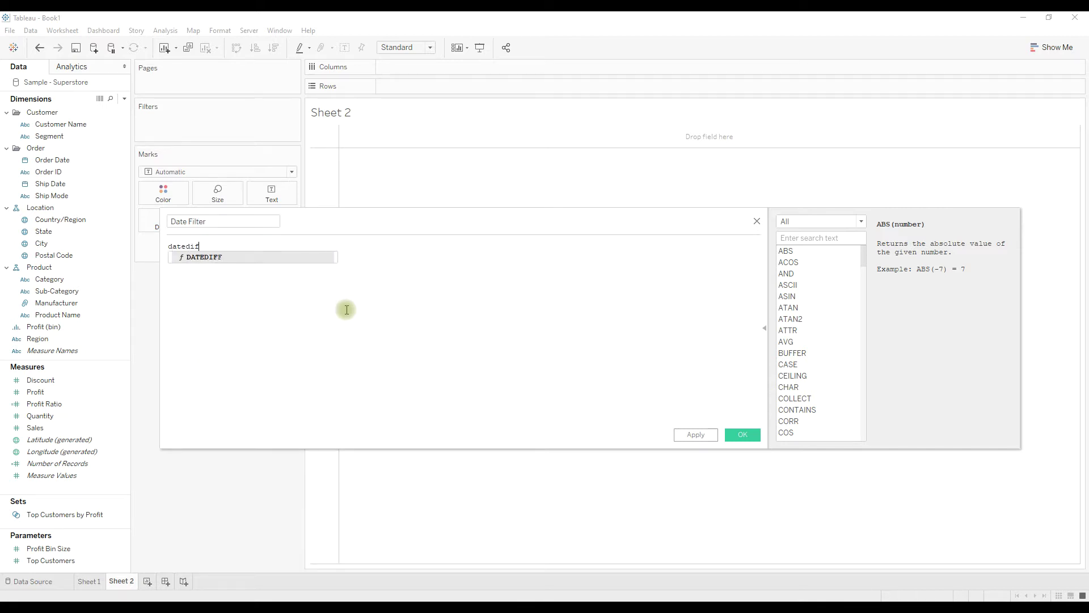
{"action": "key", "text": "Return"}
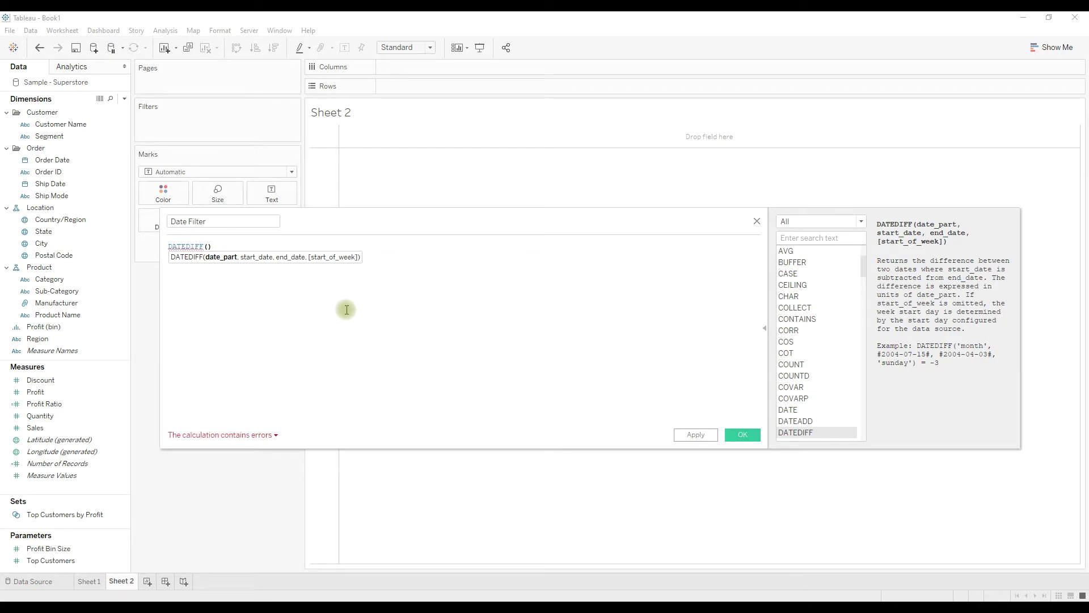
{"action": "type", "text": "'week',"}
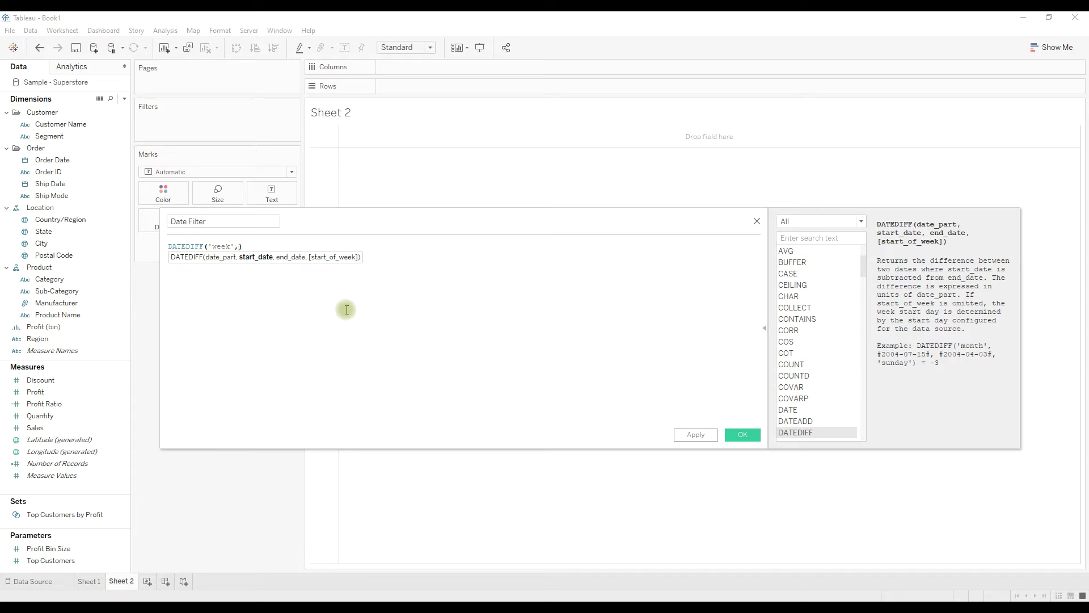
{"action": "type", "text": "ord"}
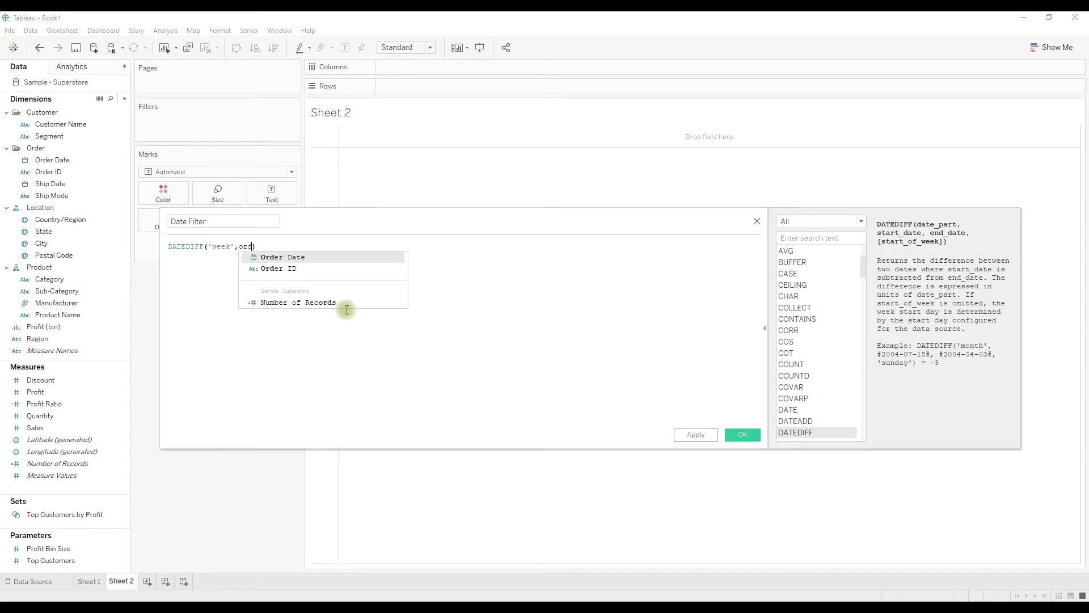
{"action": "key", "text": "Return"}
{"action": "type", "text": ",to"}
{"action": "key", "text": "Return"}
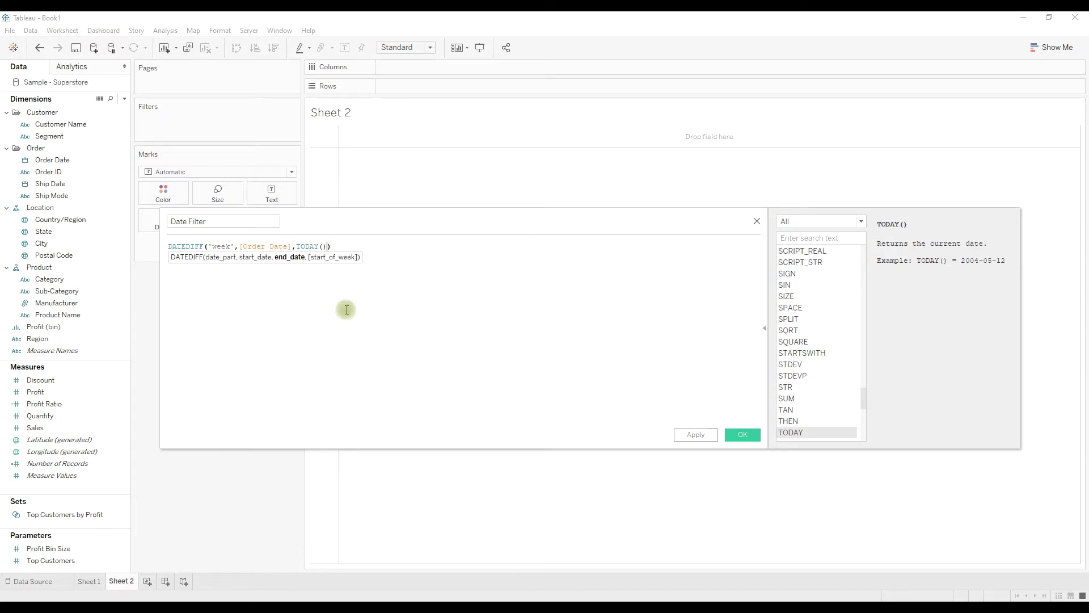
{"action": "left_click", "coordinate": [742, 434]}
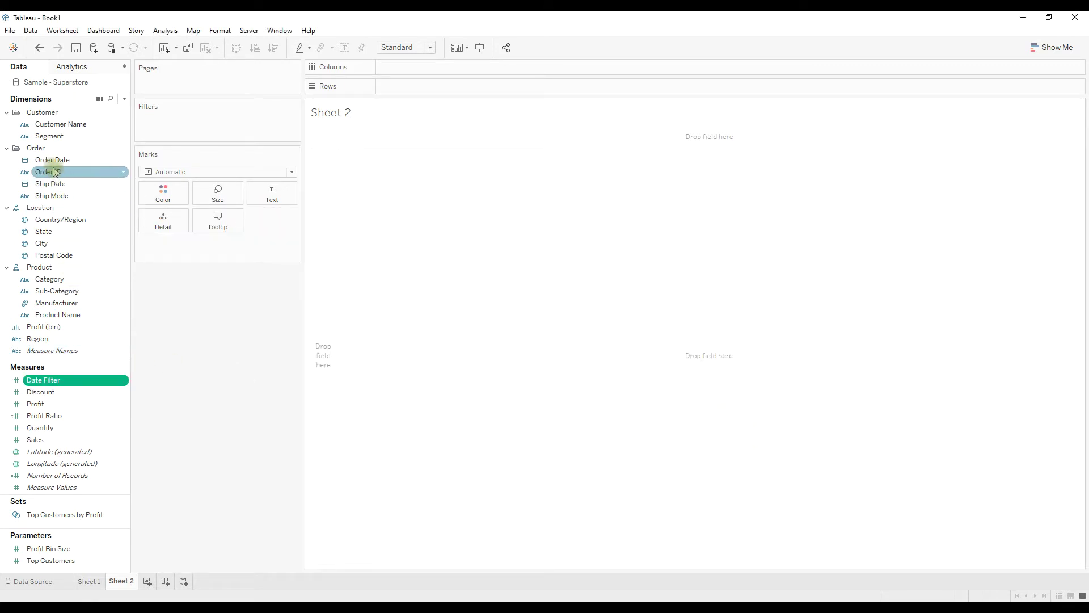
Place Order Date on Rows as a discrete exact date.
{"action": "left_click_drag", "start_coordinate": [51, 163], "coordinate": [421, 91]}
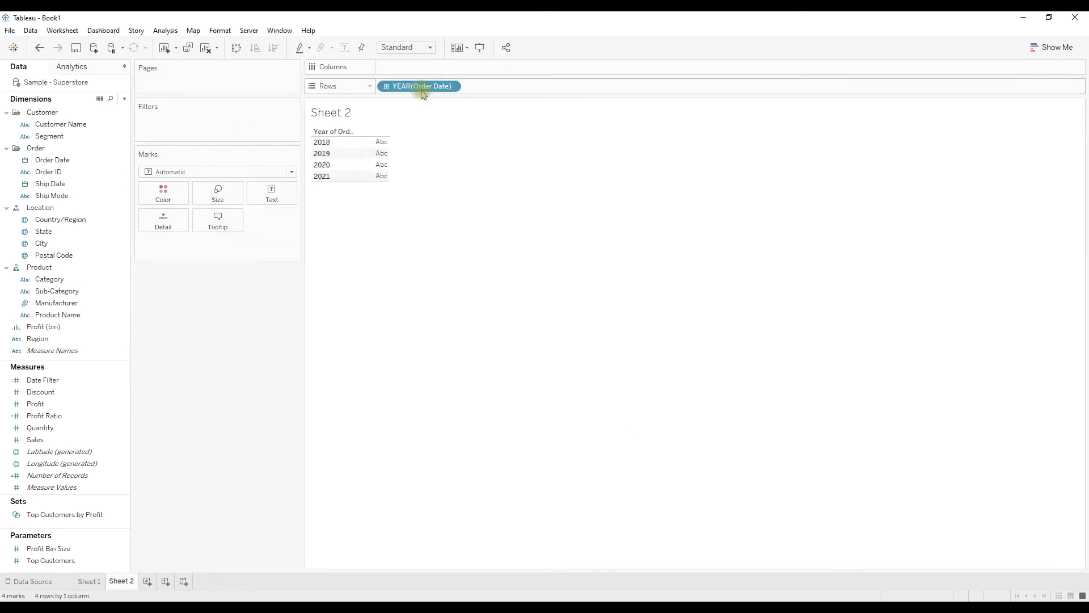
{"action": "right_click", "coordinate": [417, 92]}
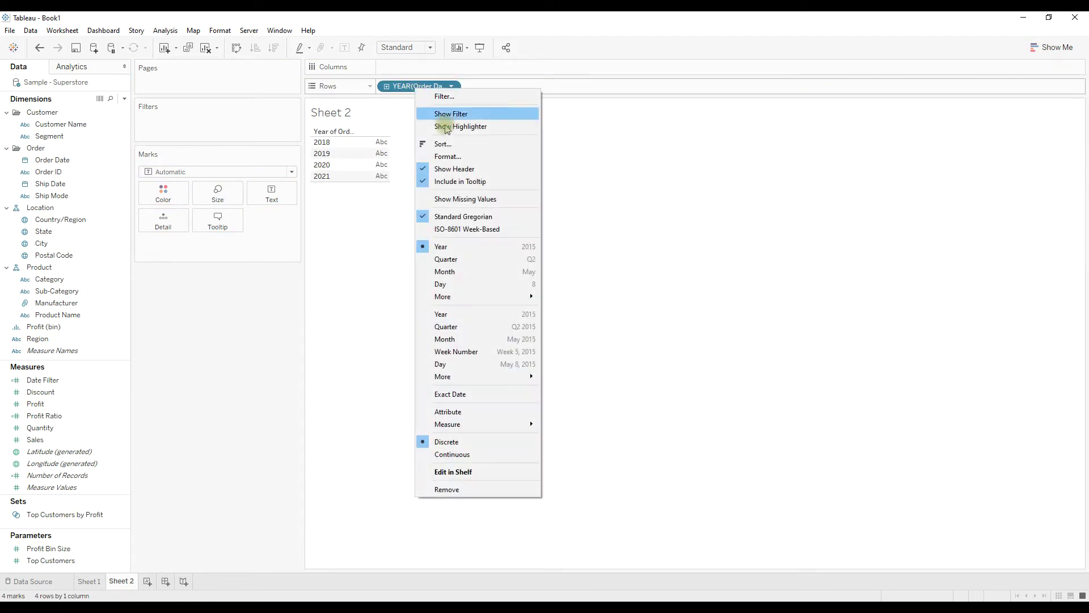
{"action": "left_click", "coordinate": [466, 393]}
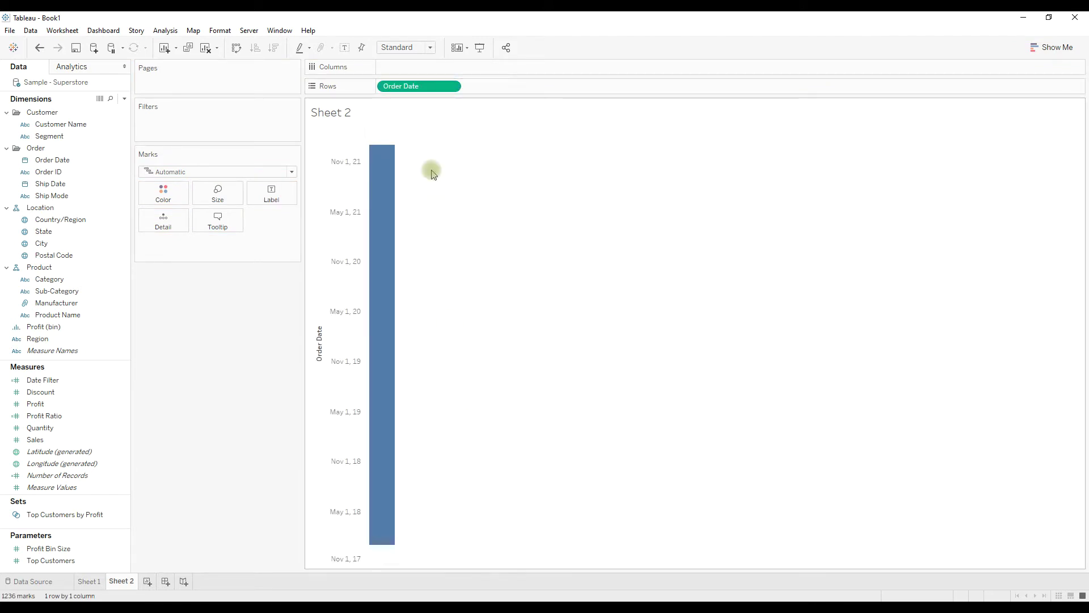
{"action": "right_click", "coordinate": [412, 86]}
{"action": "left_click", "coordinate": [460, 415]}
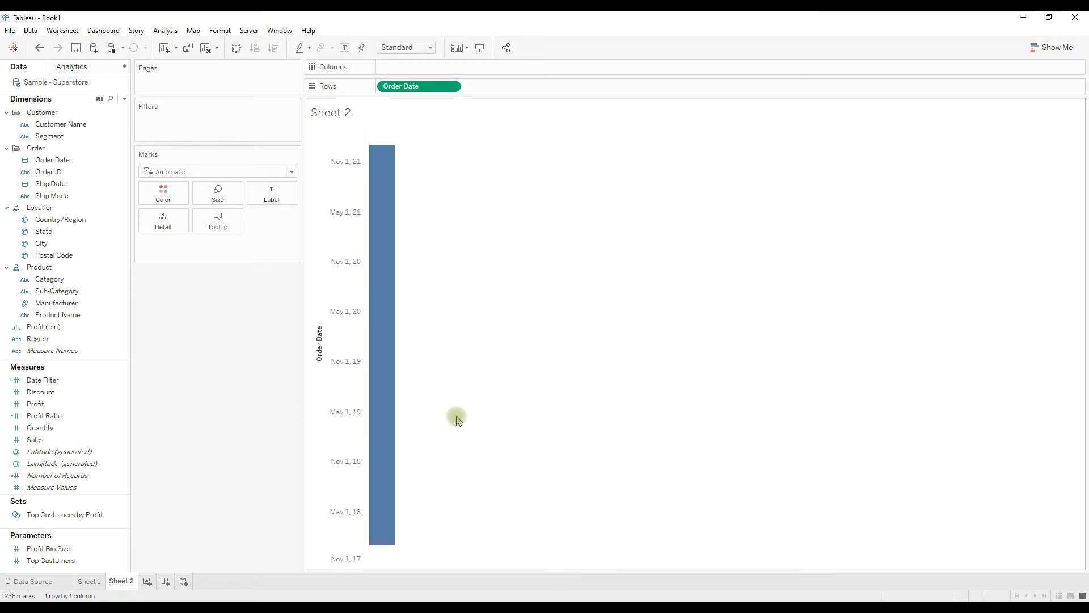
Show Date Filter as text beside each date, briefly adding and removing Customer Name.
{"action": "left_click_drag", "start_coordinate": [60, 379], "coordinate": [273, 192]}
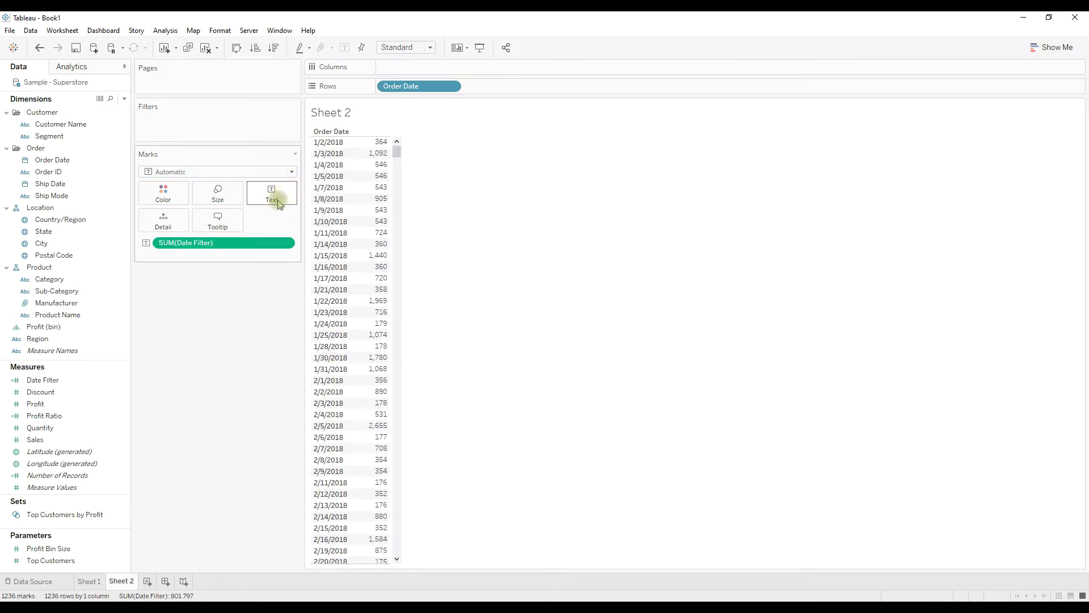
{"action": "left_click_drag", "start_coordinate": [398, 153], "coordinate": [397, 402]}
{"action": "left_click_drag", "start_coordinate": [418, 288], "coordinate": [421, 154]}
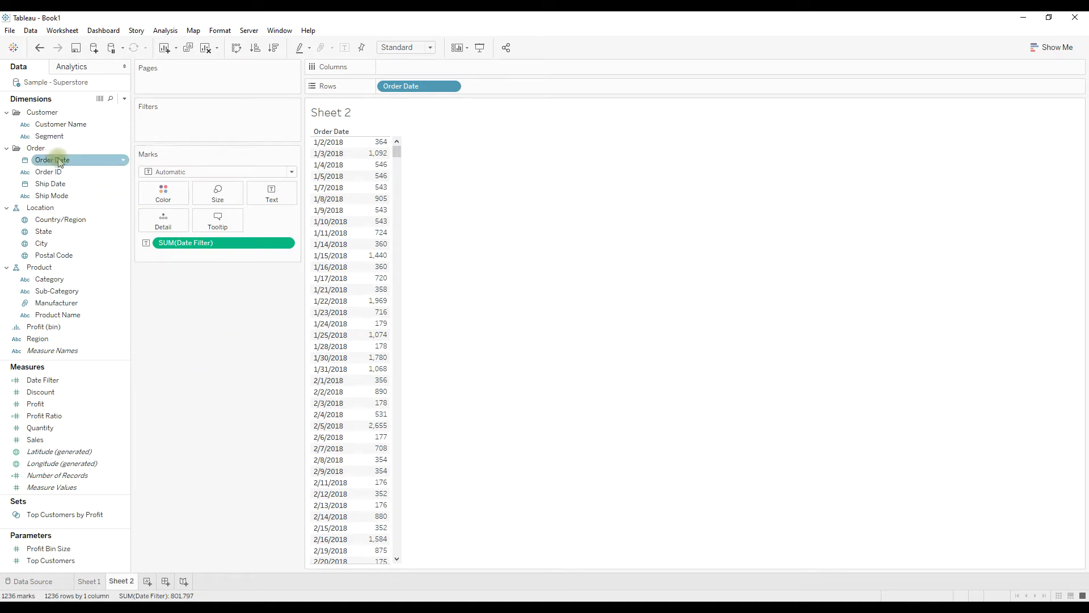
{"action": "left_click_drag", "start_coordinate": [80, 126], "coordinate": [560, 84]}
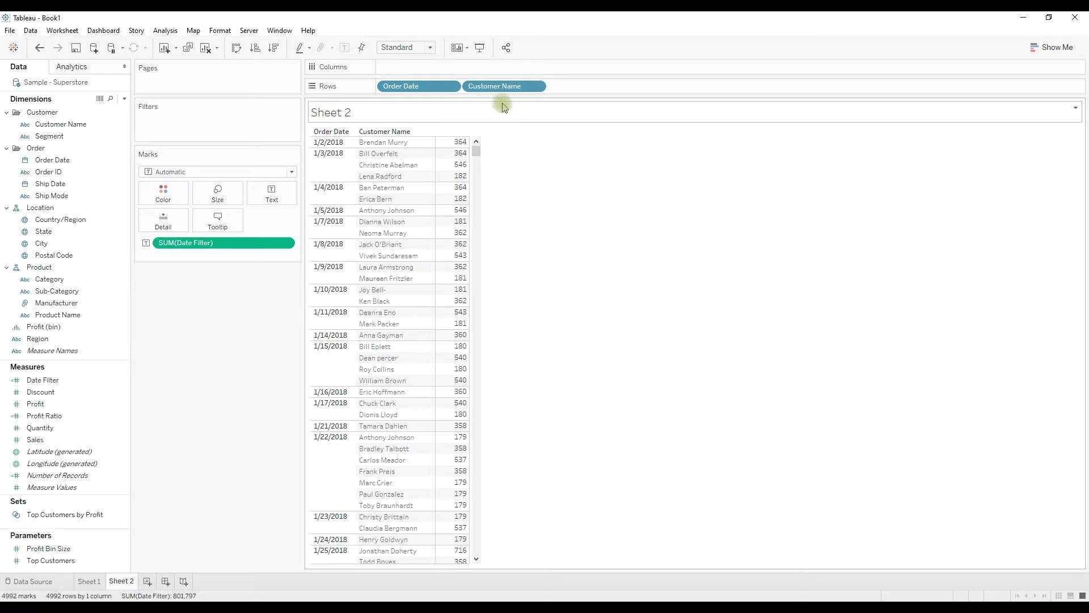
{"action": "left_click_drag", "start_coordinate": [503, 87], "coordinate": [681, 244]}
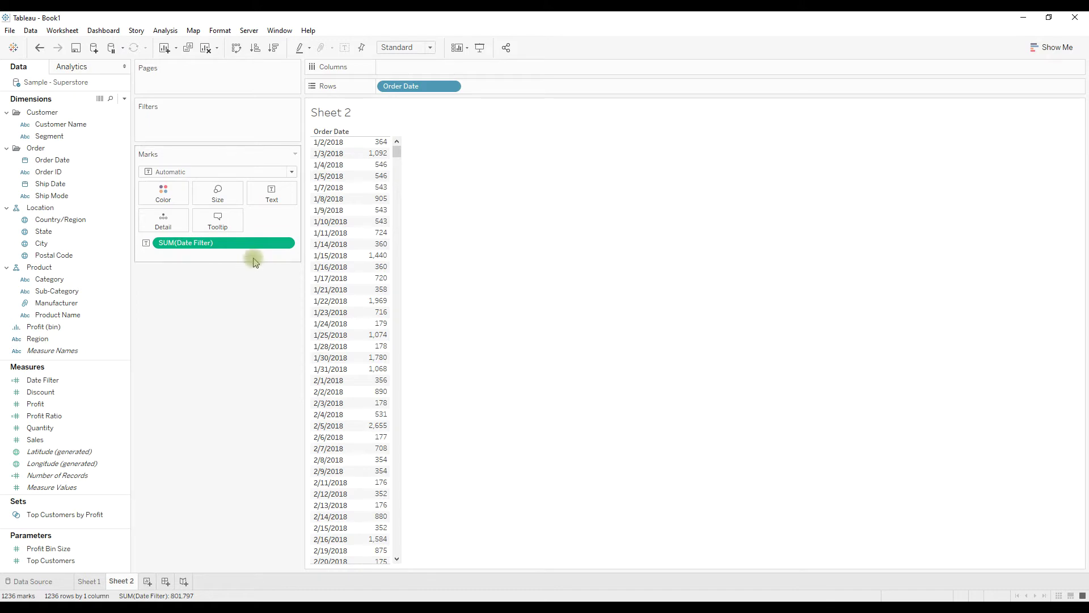
{"action": "mouse_move", "coordinate": [357, 191]}
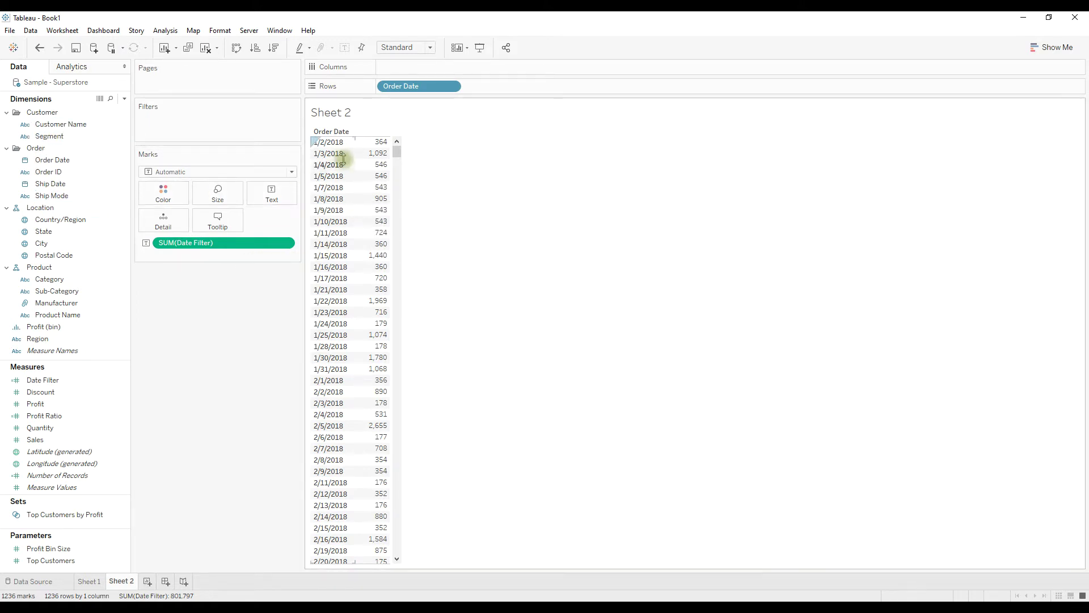
Aggregate Date Filter as Minimum and scroll through the weekly offsets per date.
{"action": "left_click", "coordinate": [284, 244]}
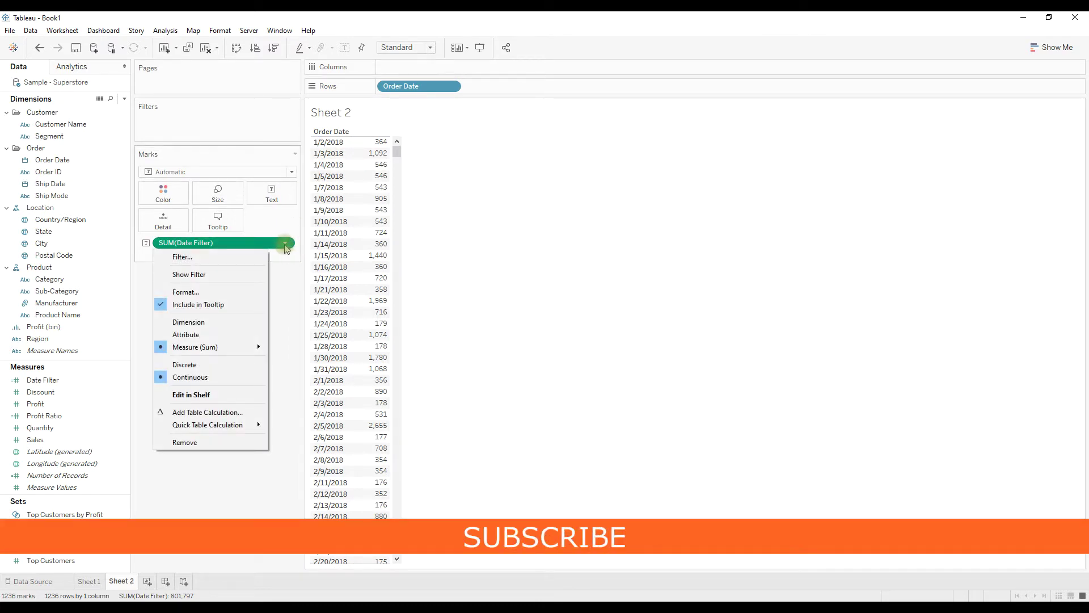
{"action": "mouse_move", "coordinate": [266, 348]}
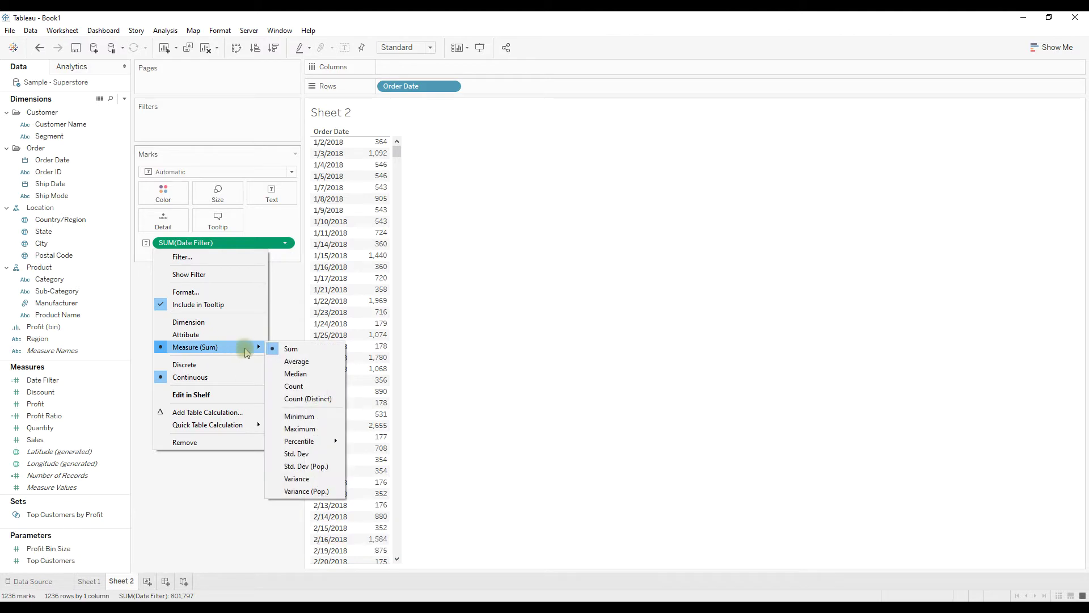
{"action": "left_click", "coordinate": [310, 417]}
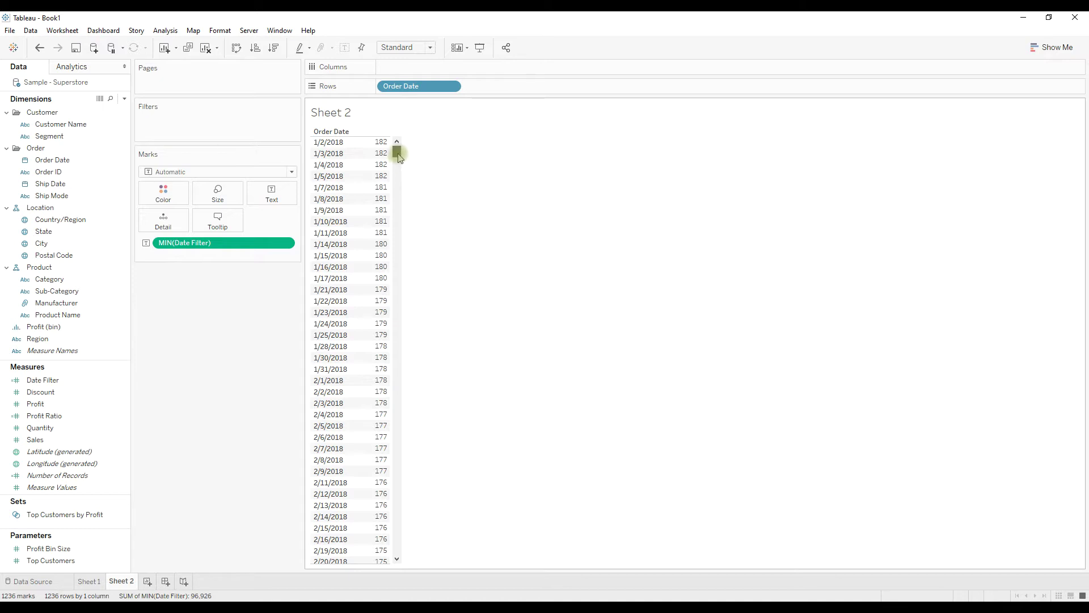
{"action": "left_click_drag", "start_coordinate": [398, 154], "coordinate": [420, 377]}
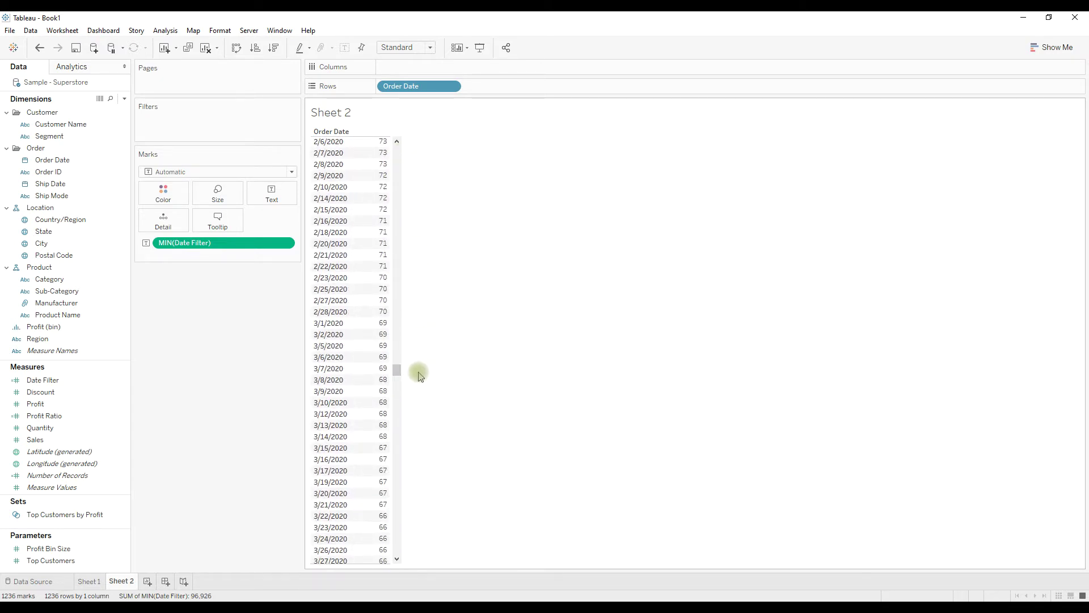
{"action": "left_click_drag", "start_coordinate": [401, 371], "coordinate": [413, 503]}
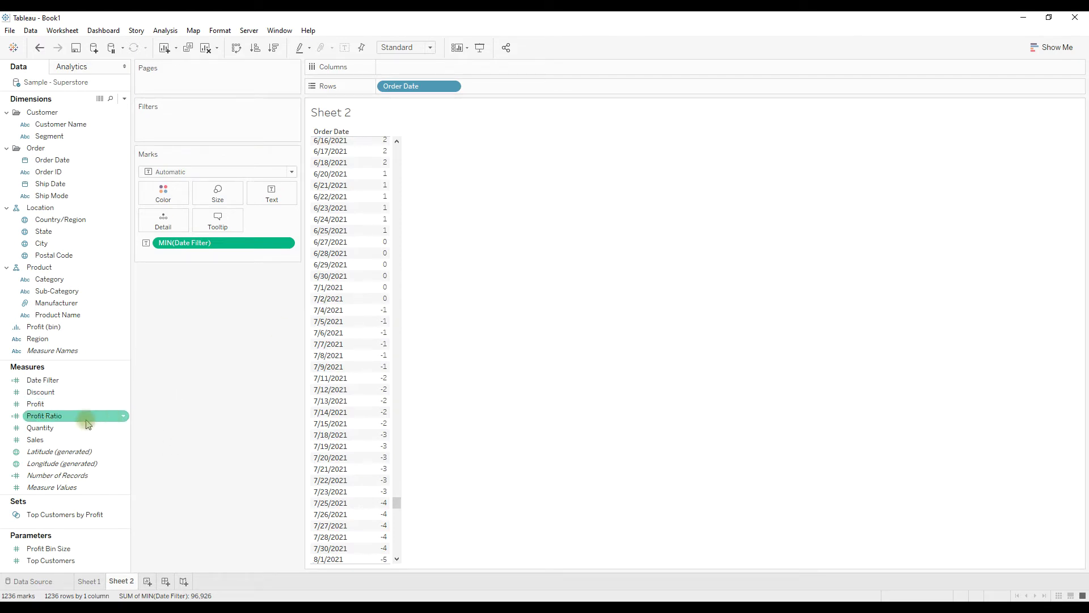
{"action": "right_click", "coordinate": [54, 379]}
Add an equals comparison to the Date Filter formula and remove Date Filter from the table.
{"action": "left_click", "coordinate": [81, 177]}
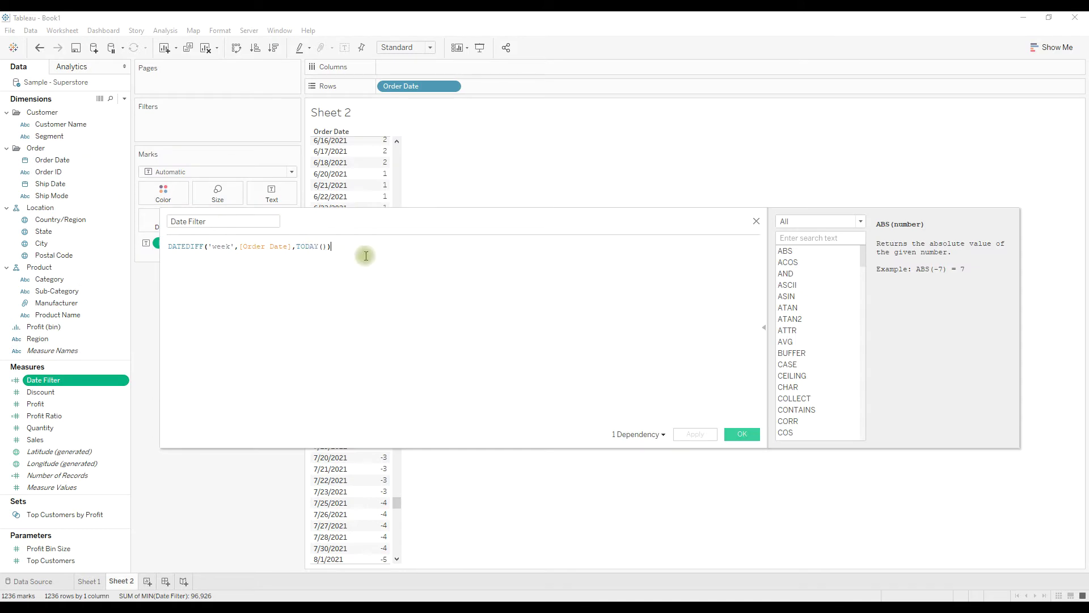
{"action": "type", "text": "=0"}
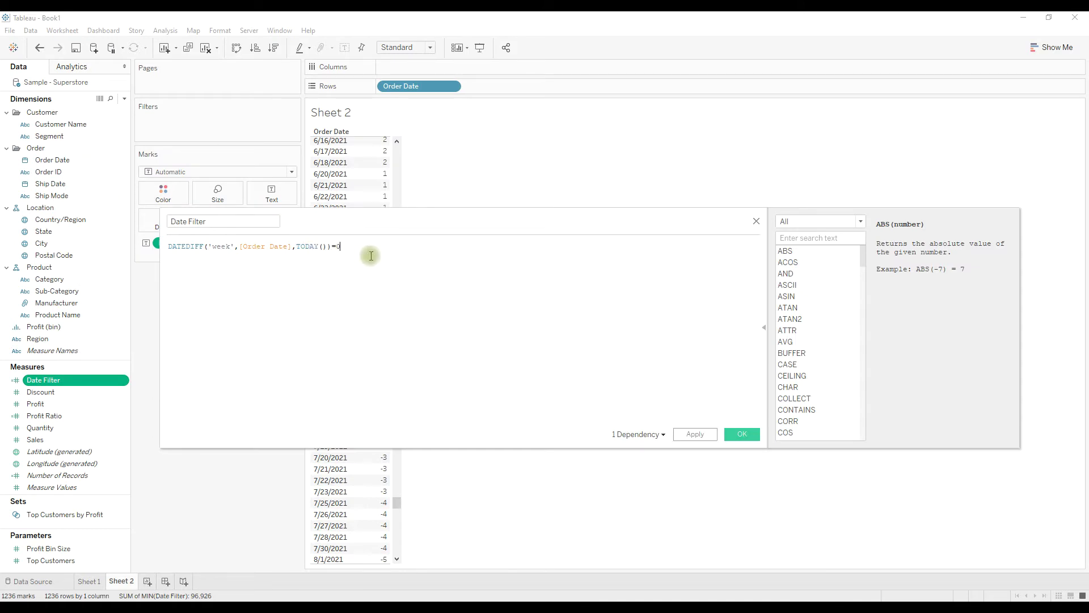
{"action": "left_click", "coordinate": [737, 437]}
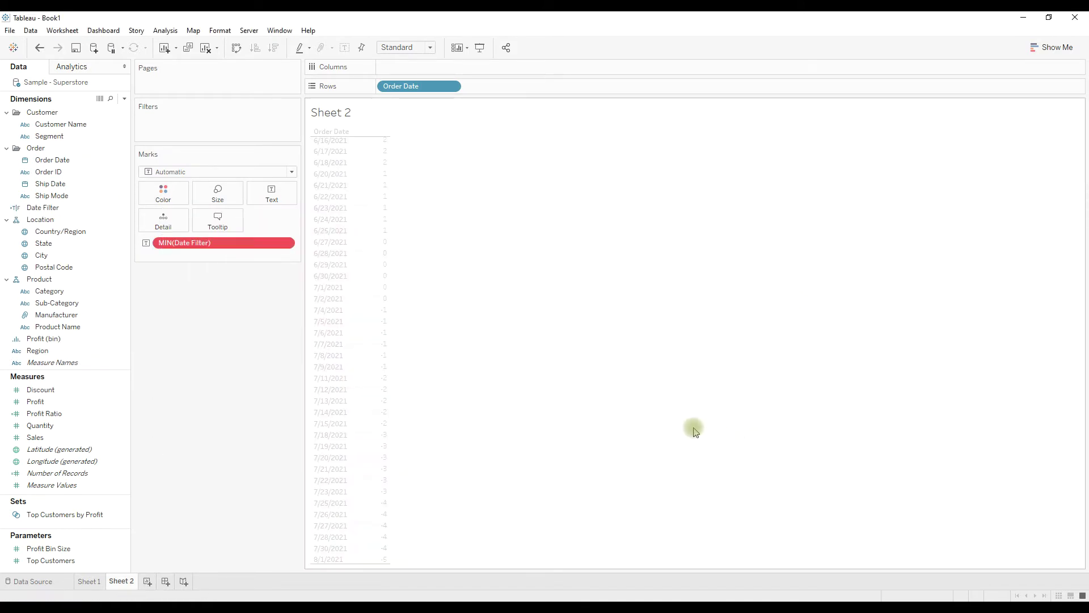
{"action": "left_click_drag", "start_coordinate": [202, 244], "coordinate": [258, 454]}
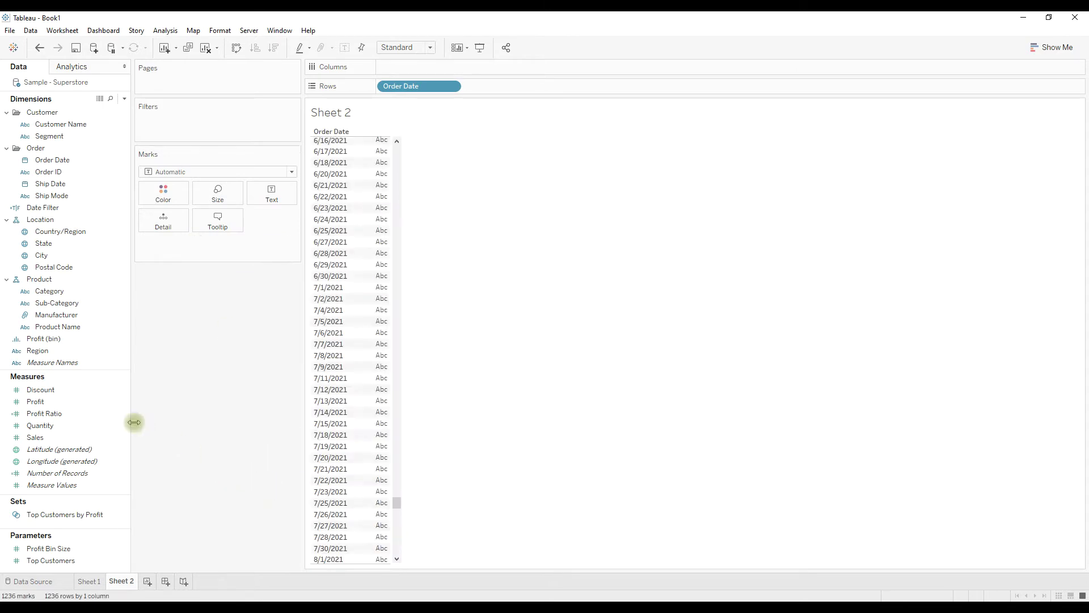
{"action": "right_click", "coordinate": [45, 400]}
{"action": "left_click", "coordinate": [43, 417]}
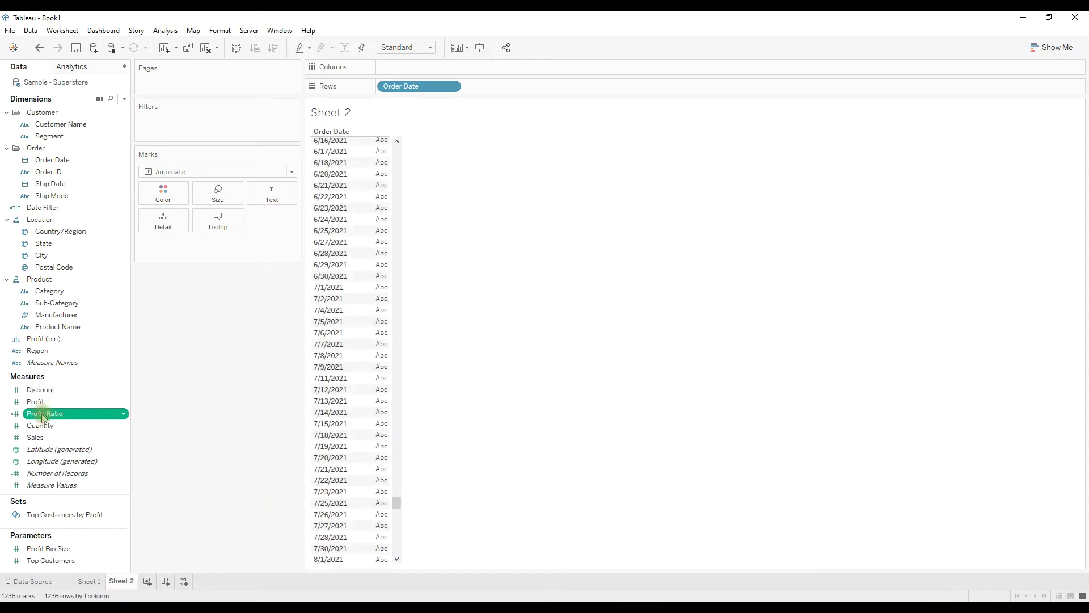
Wrap the DATEDIFF expression in MIN(...) and drag Date Filter onto the Filters shelf.
{"action": "right_click", "coordinate": [59, 208]}
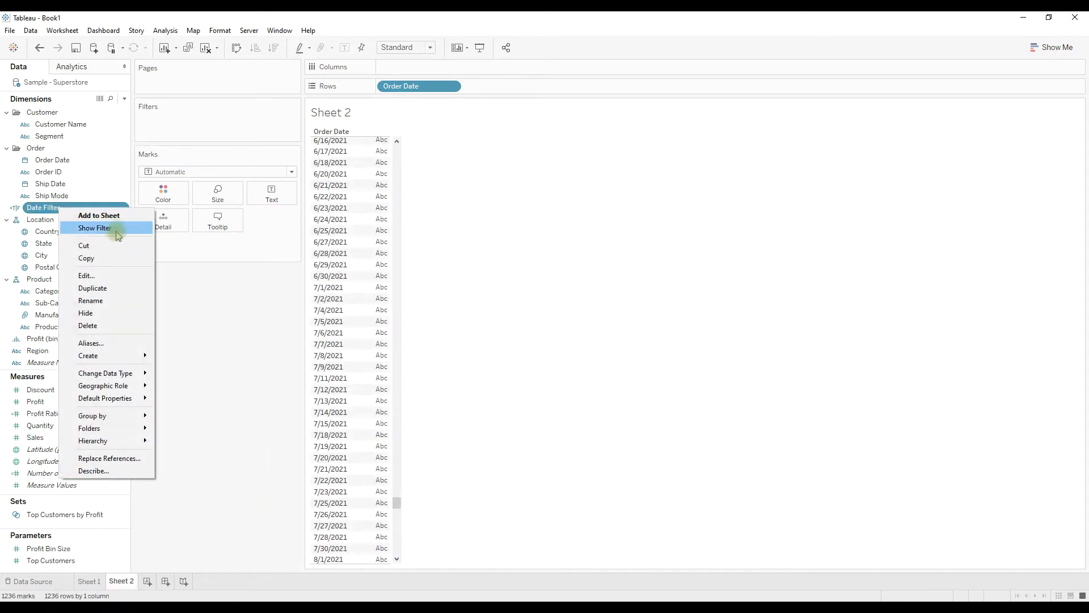
{"action": "left_click", "coordinate": [86, 275]}
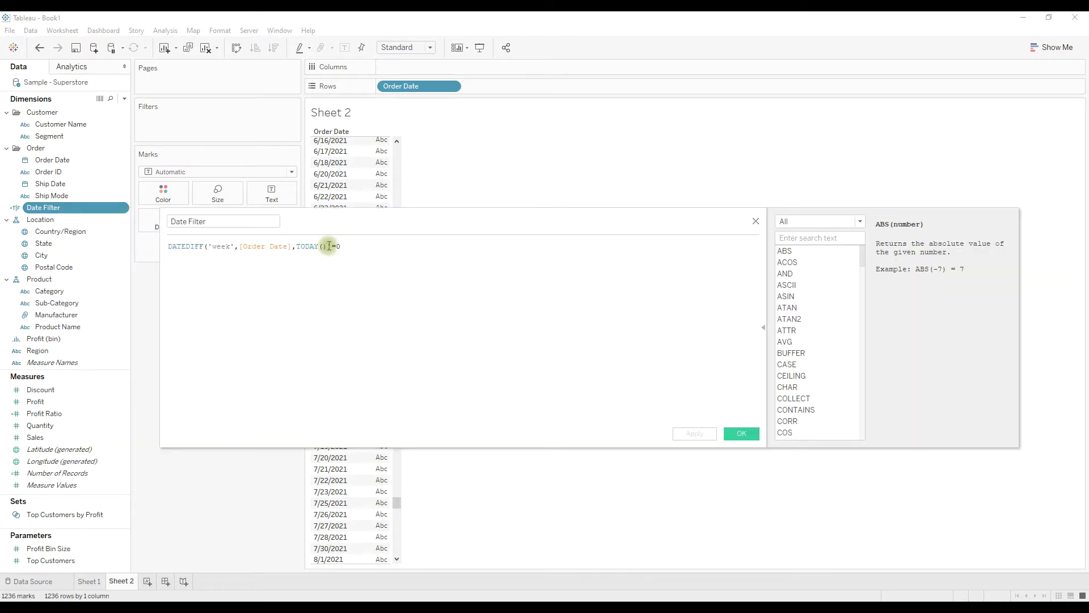
{"action": "type", "text": ")"}
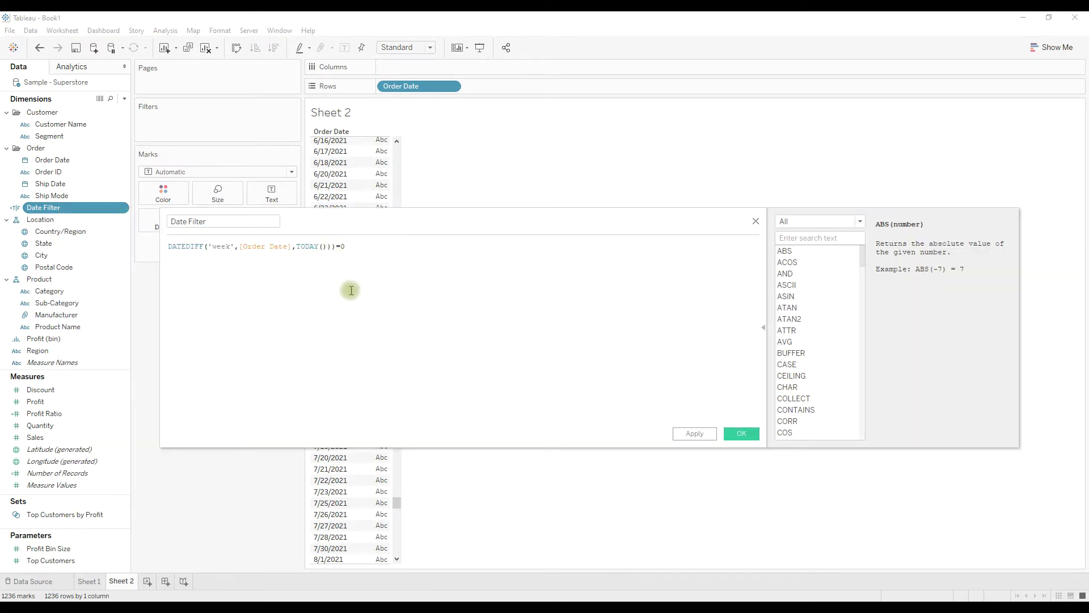
{"action": "left_click", "coordinate": [169, 246]}
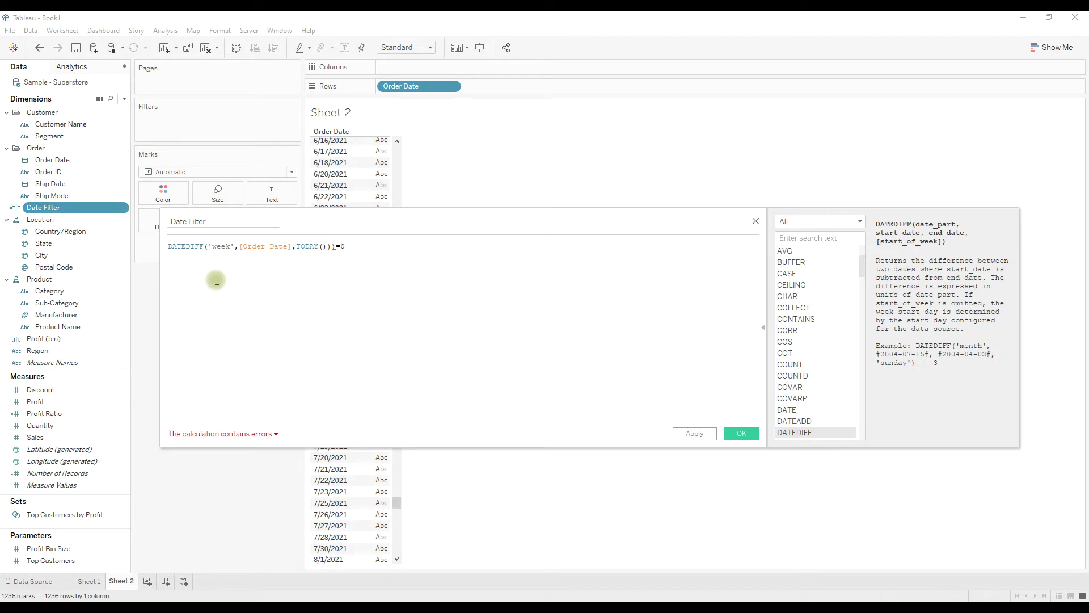
{"action": "type", "text": "("}
{"action": "key", "text": "Left"}
{"action": "type", "text": "MIN"}
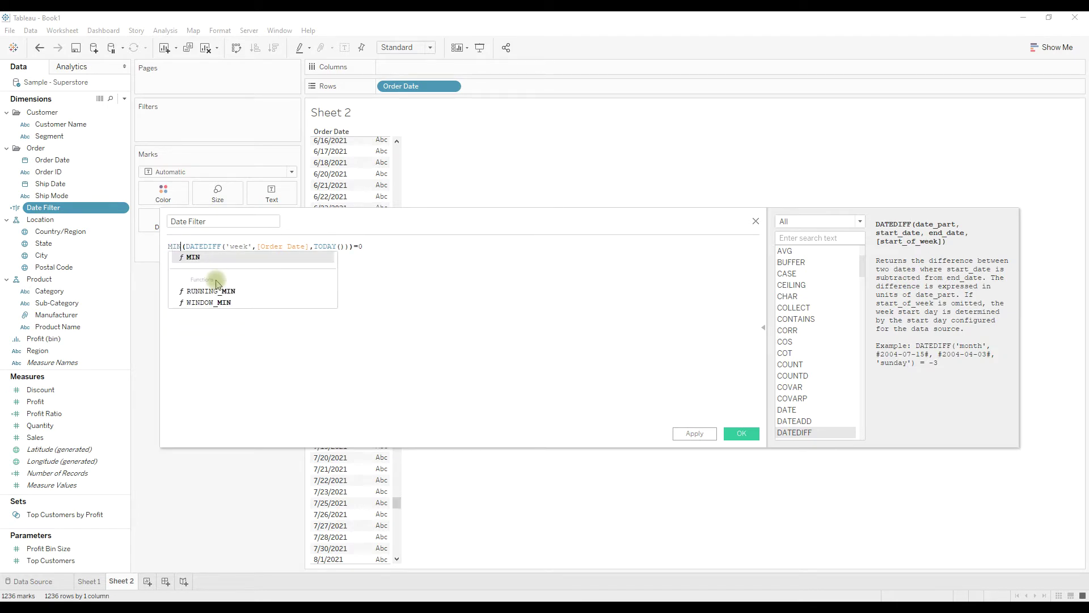
{"action": "left_click", "coordinate": [518, 284]}
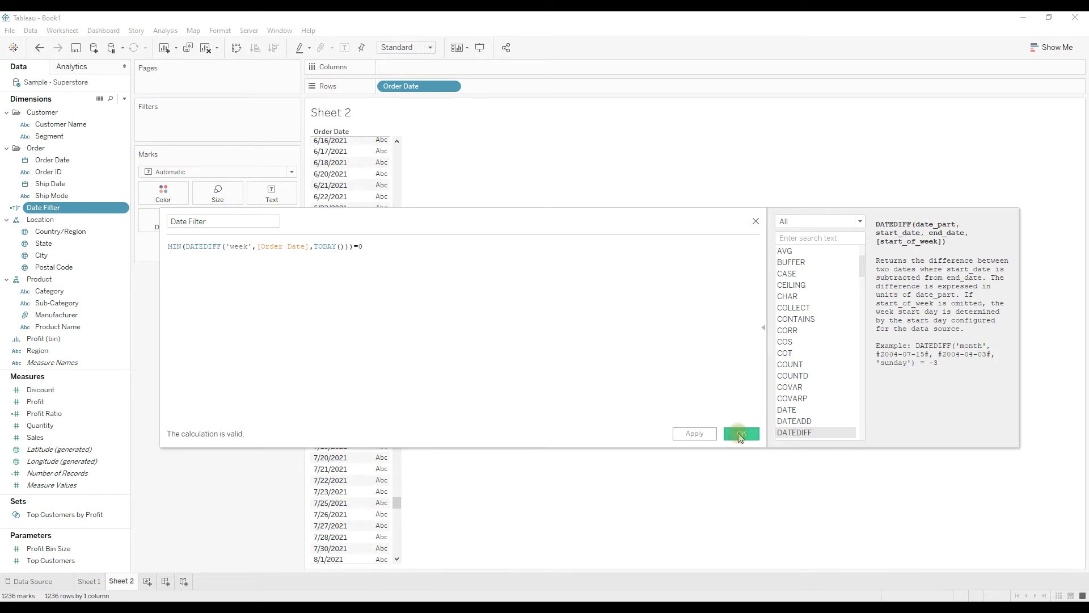
{"action": "left_click", "coordinate": [741, 433]}
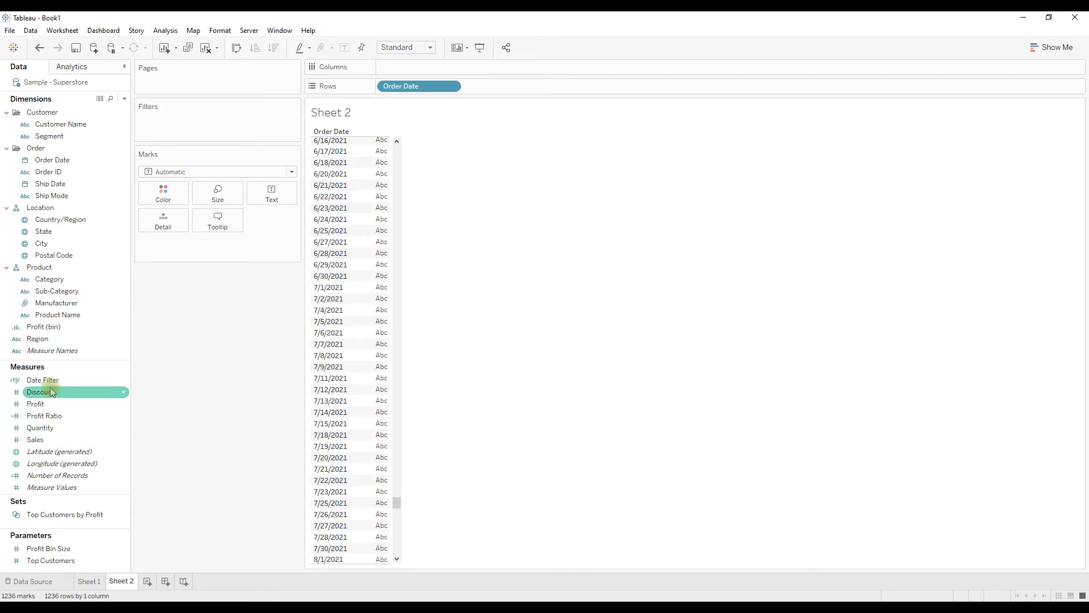
{"action": "left_click_drag", "start_coordinate": [42, 380], "coordinate": [175, 126]}
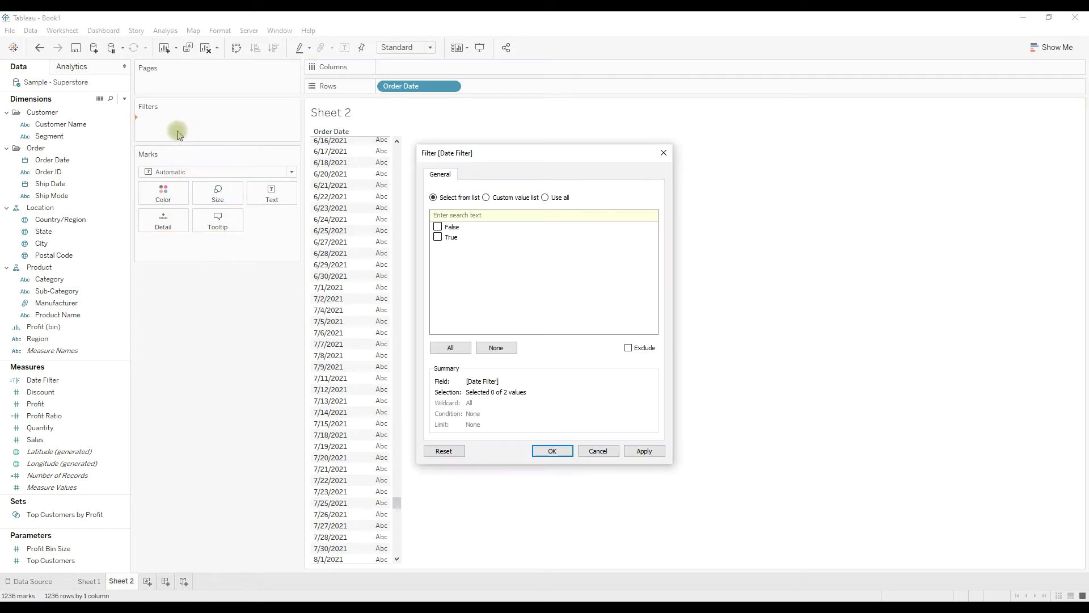
Keep only the True values of Date Filter in the filter dialog.
{"action": "left_click", "coordinate": [452, 239]}
{"action": "left_click", "coordinate": [551, 451]}
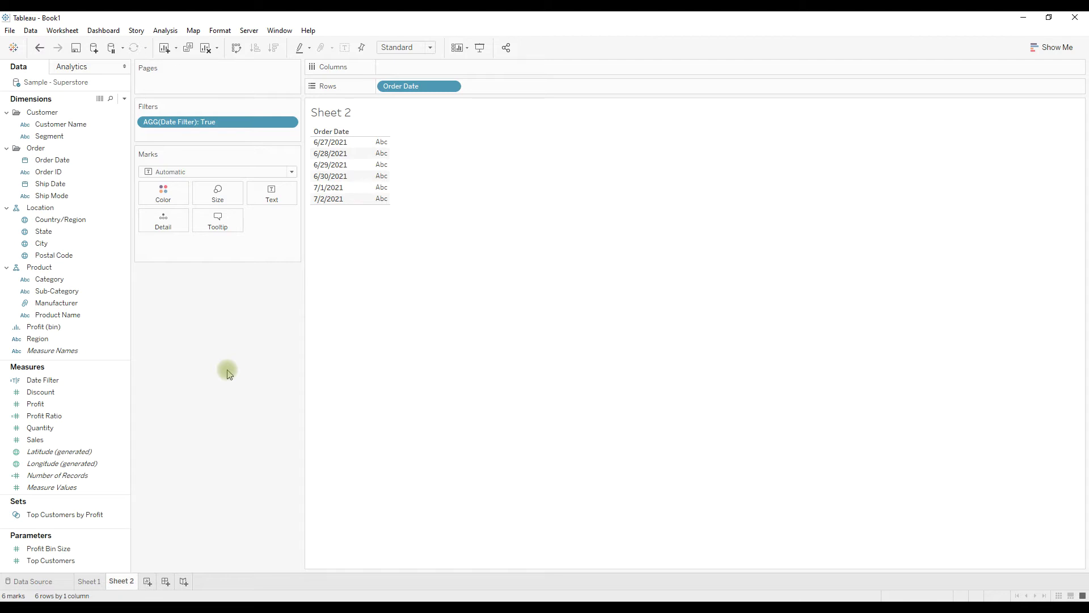
Start a parameter named Choose Period with String data type and a List of allowable values.
{"action": "left_click", "coordinate": [114, 169]}
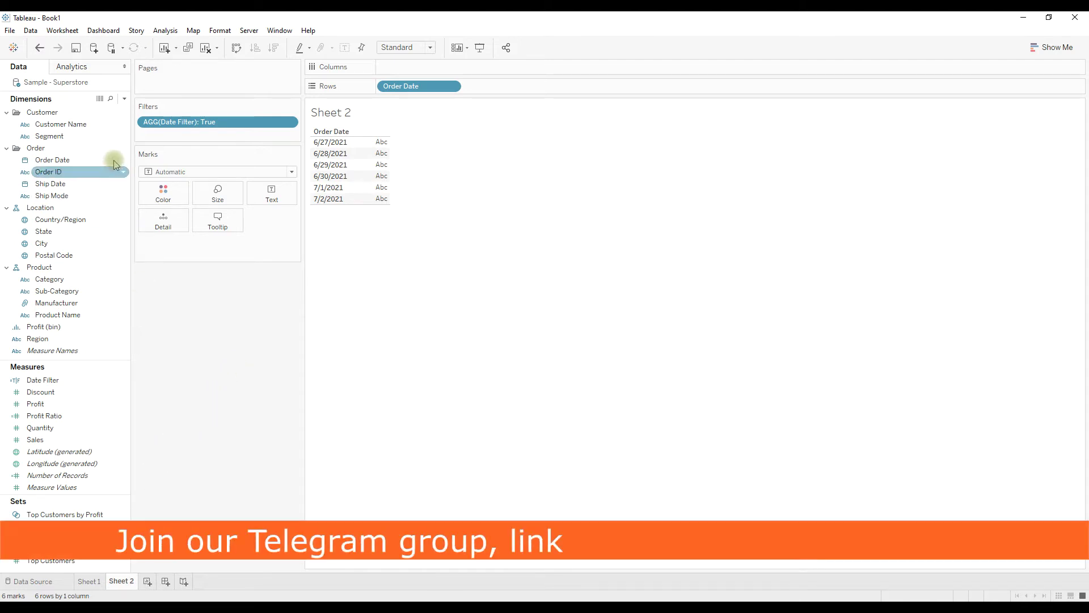
{"action": "left_click", "coordinate": [124, 98]}
{"action": "left_click", "coordinate": [105, 125]}
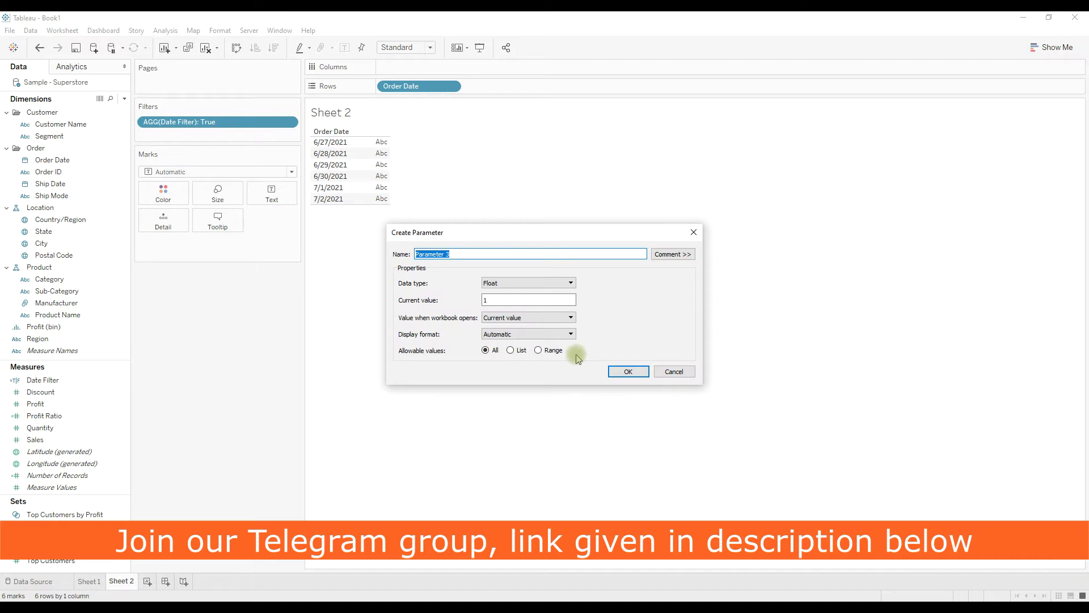
{"action": "type", "text": "Choose Period"}
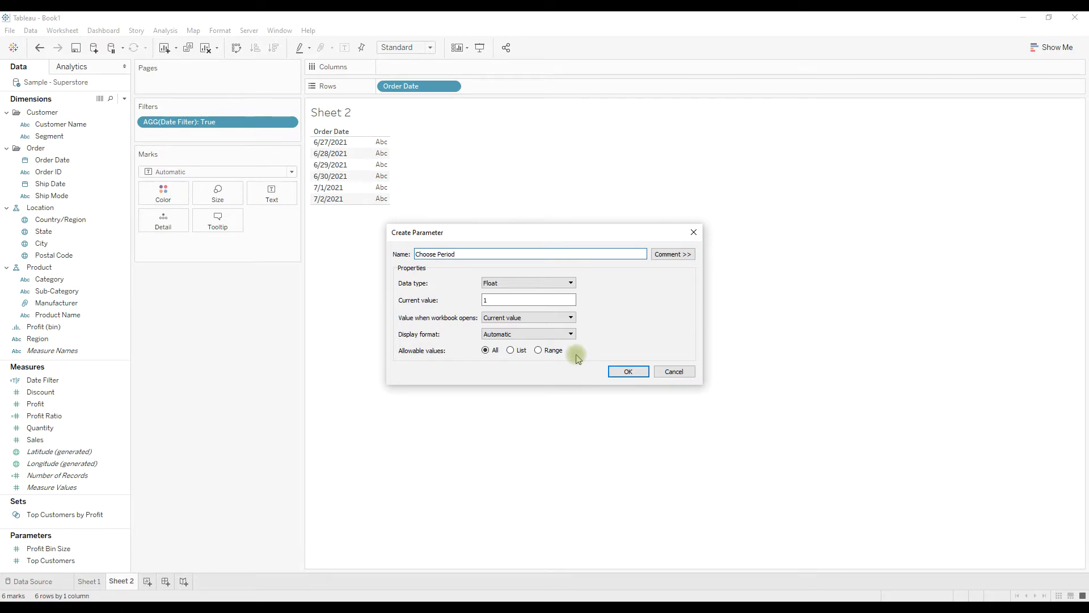
{"action": "left_click", "coordinate": [518, 283]}
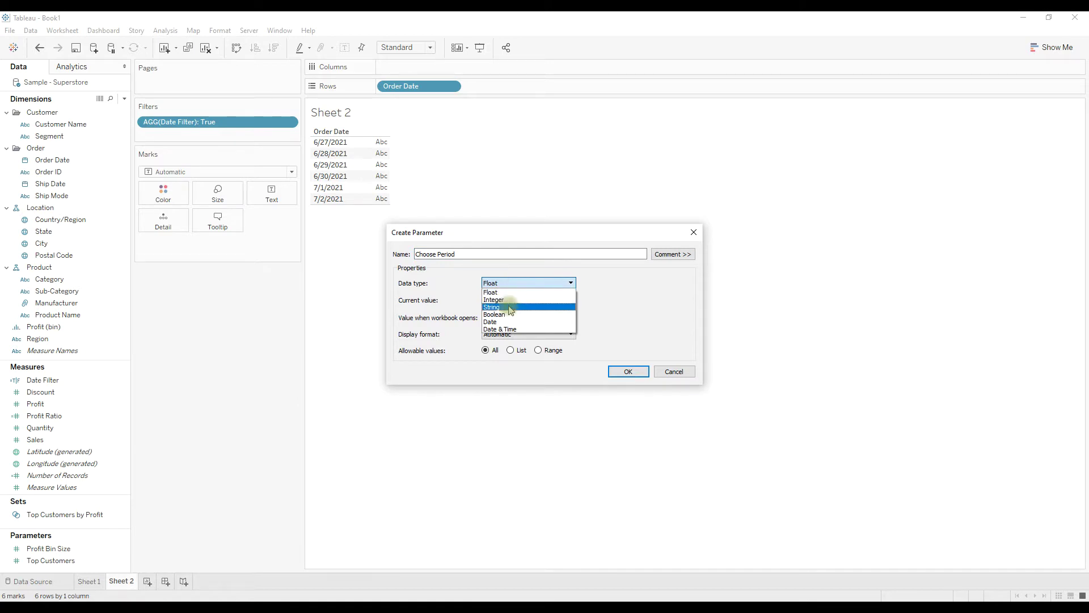
{"action": "left_click", "coordinate": [509, 307]}
{"action": "left_click", "coordinate": [512, 350]}
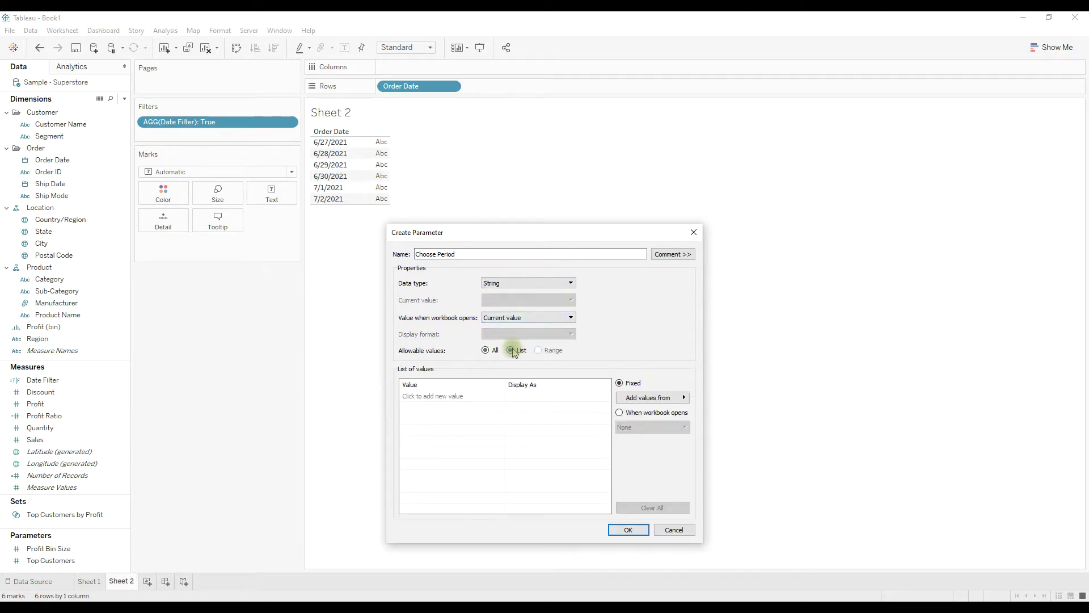
Add Current Week, Last 4 Weeks and Last 12 Weeks to the list and create the parameter.
{"action": "left_click", "coordinate": [444, 396]}
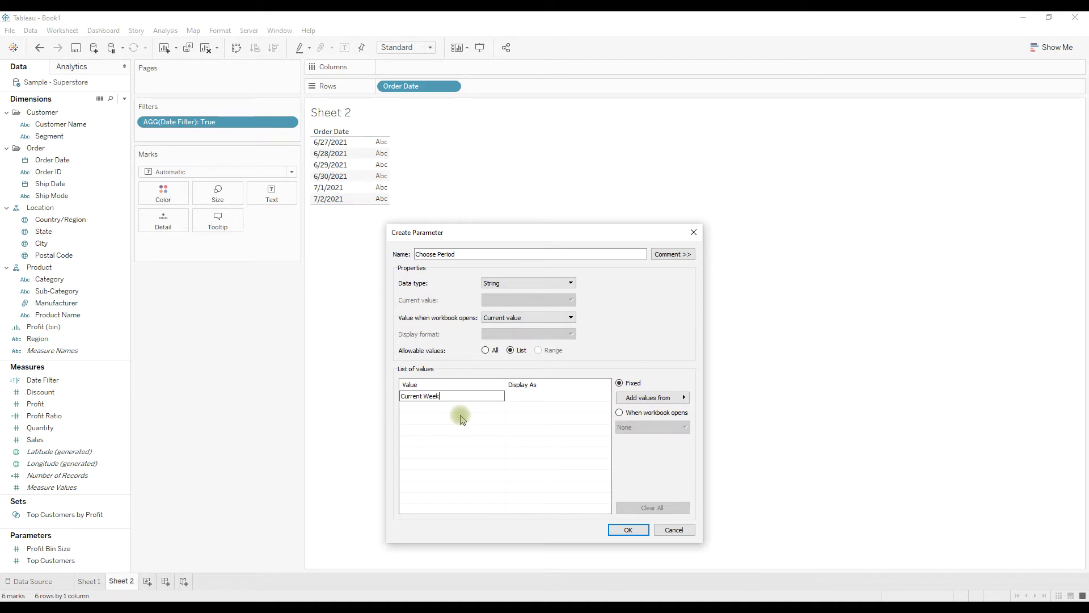
{"action": "type", "text": "Current Week"}
{"action": "key", "text": "Return"}
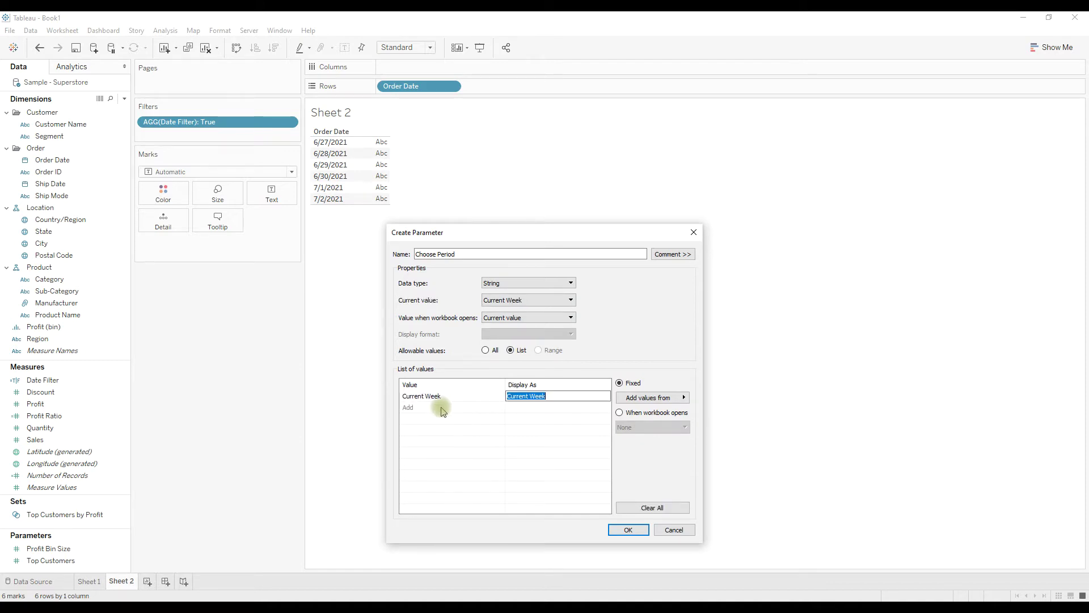
{"action": "left_click", "coordinate": [442, 407]}
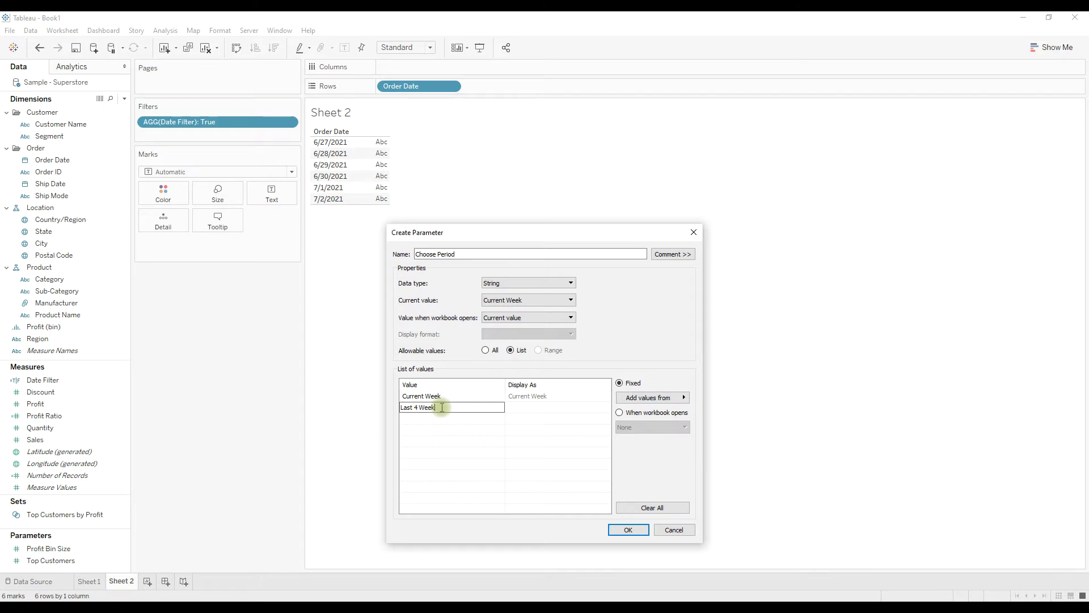
{"action": "key", "text": "Return"}
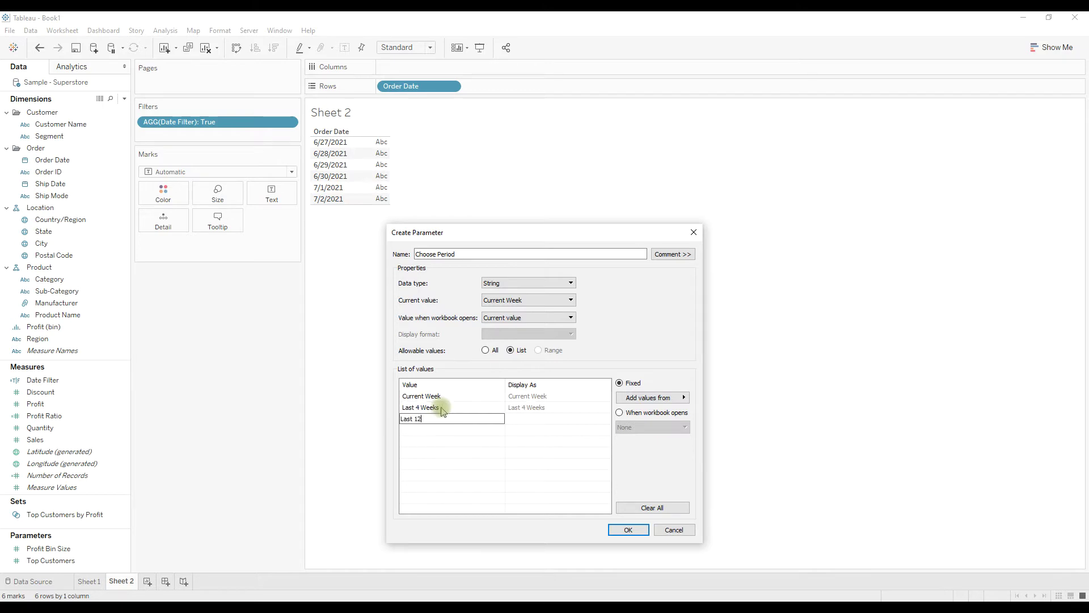
{"action": "key", "text": "Return"}
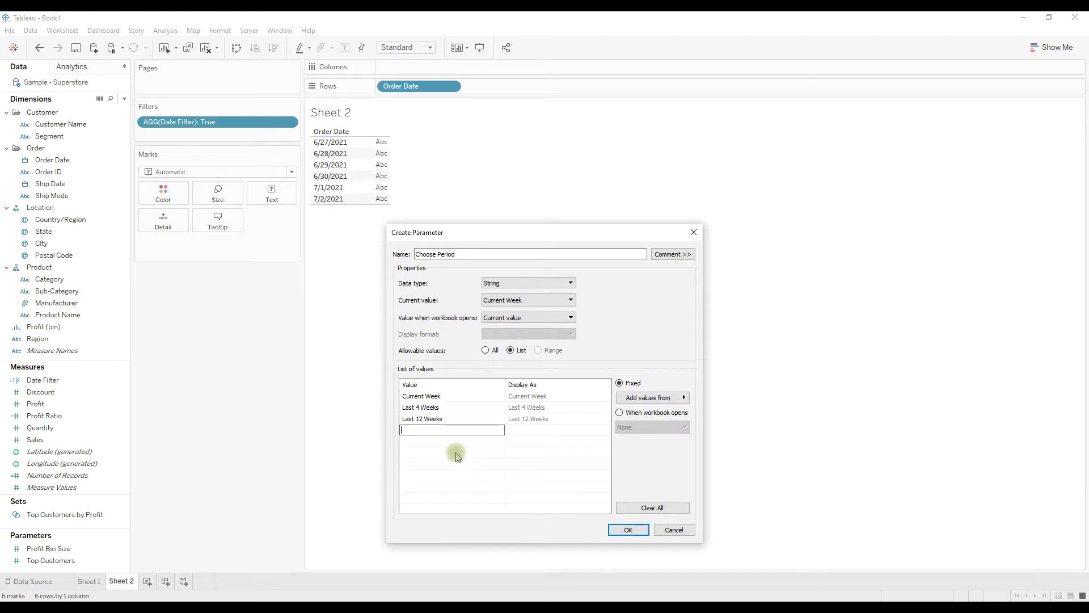
{"action": "left_click", "coordinate": [629, 530]}
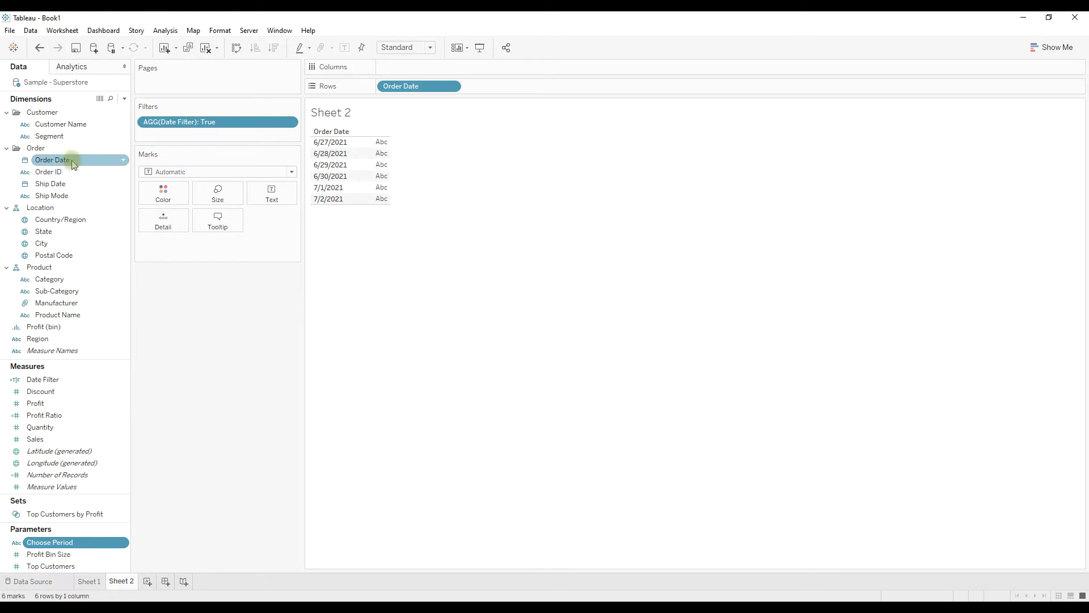
Prefix the Date Filter formula with if [Choose Period]='Current Week'.
{"action": "right_click", "coordinate": [68, 379]}
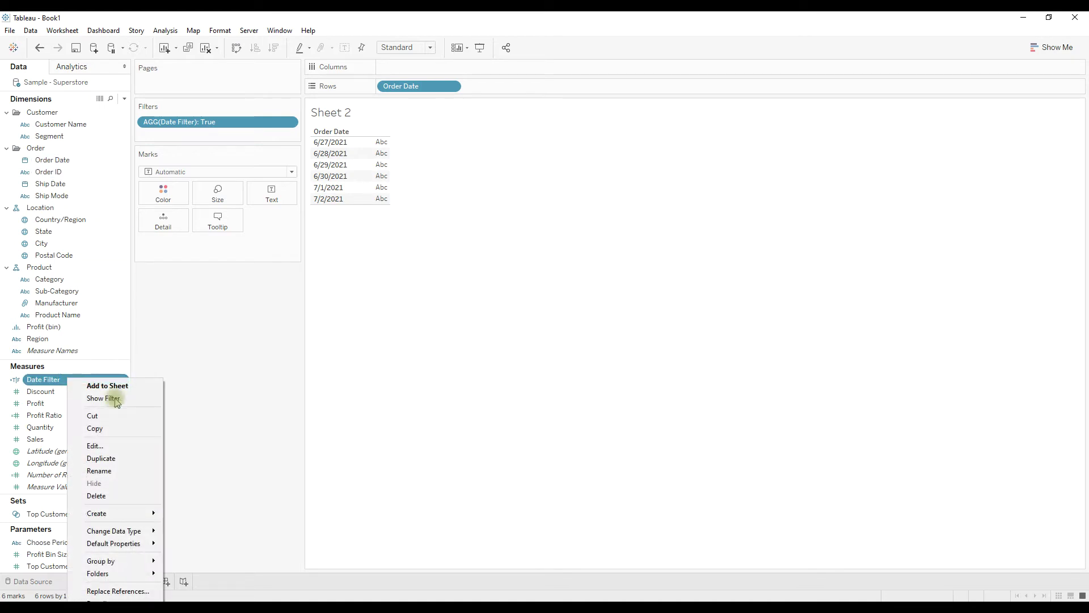
{"action": "left_click", "coordinate": [95, 446]}
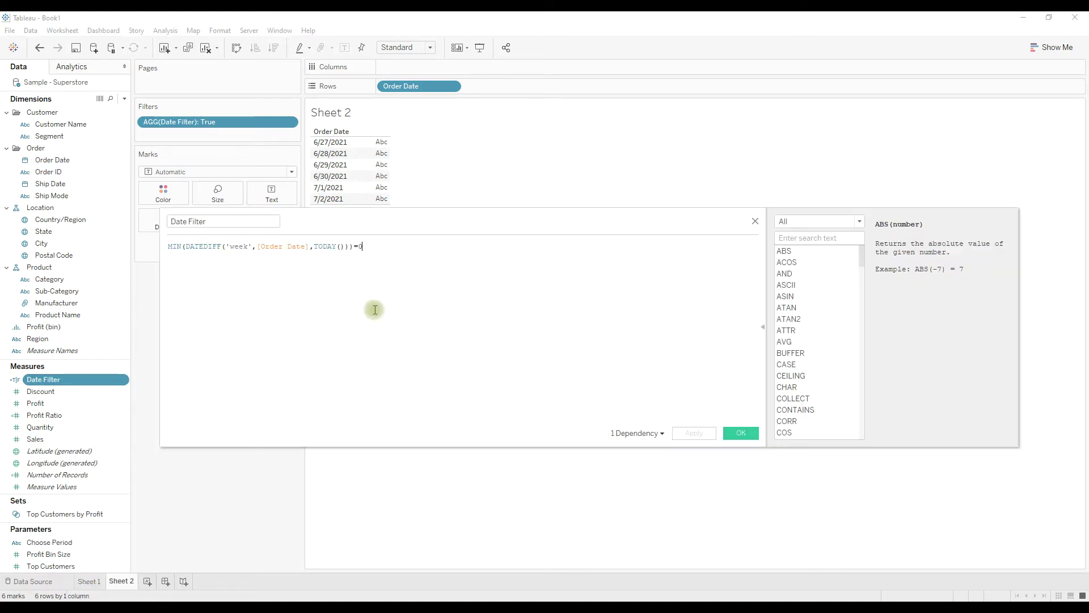
{"action": "left_click", "coordinate": [169, 247]}
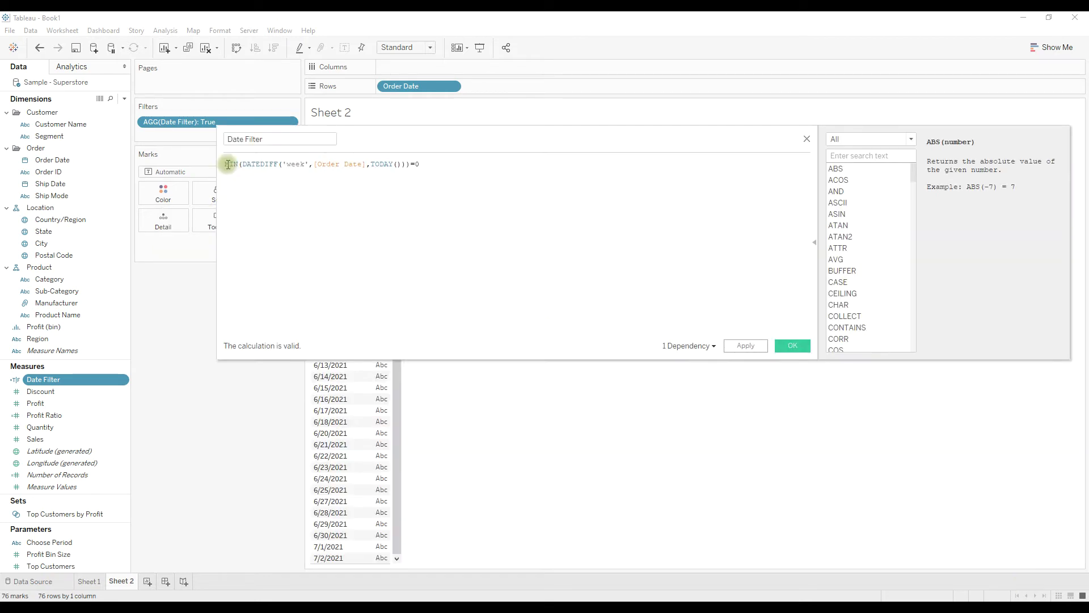
{"action": "type", "text": "if "}
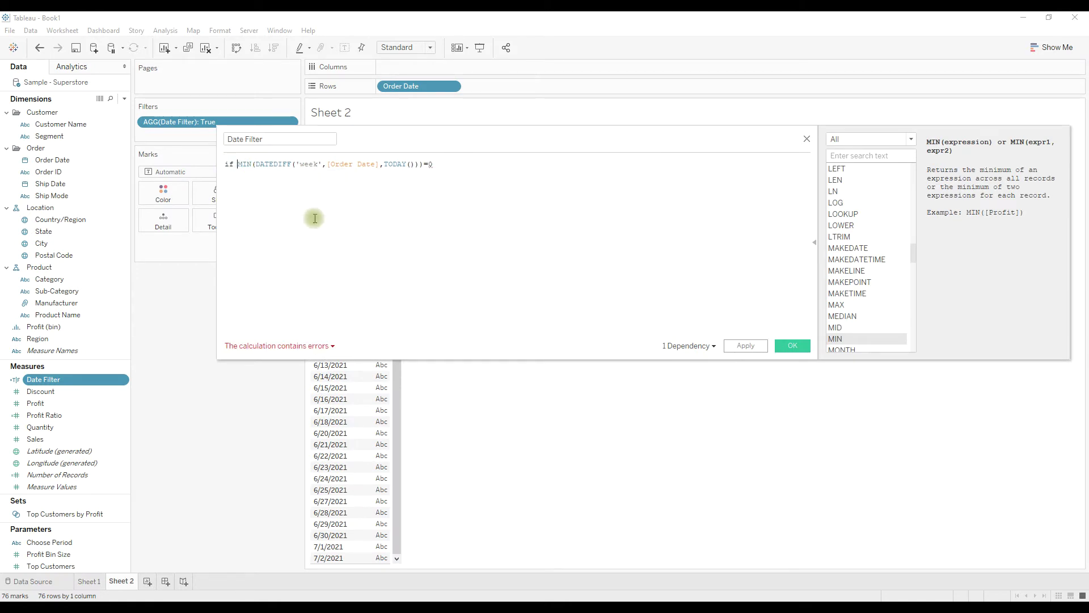
{"action": "type", "text": "choose"}
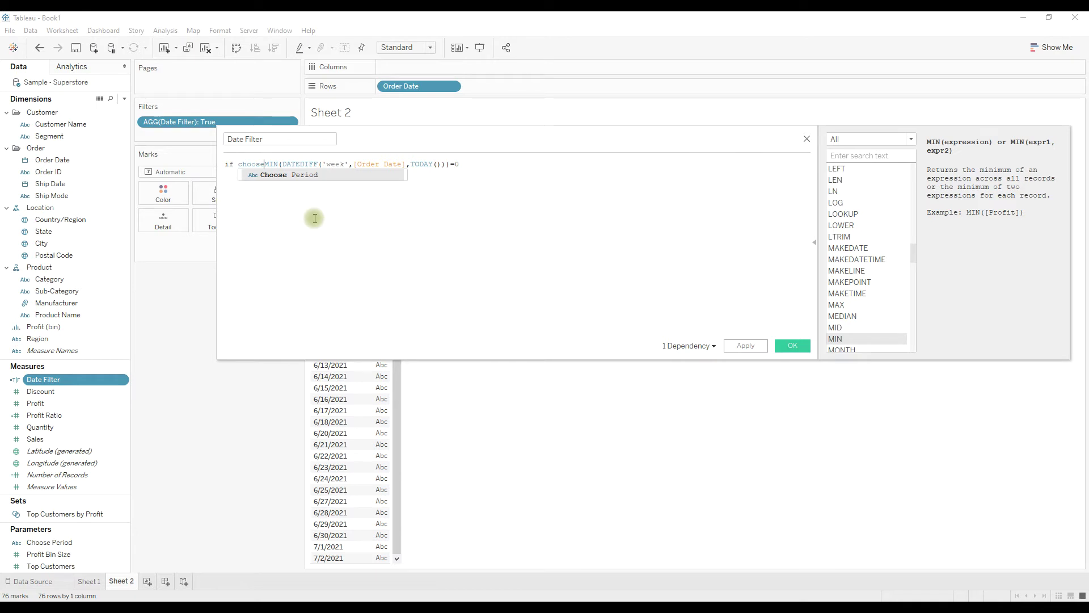
{"action": "key", "text": "Return"}
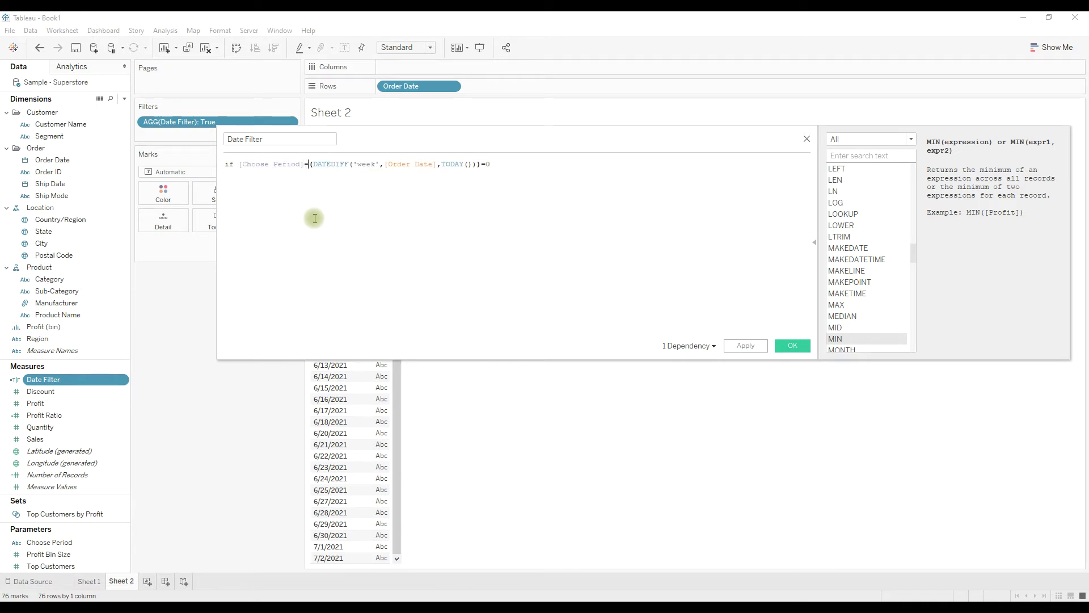
{"action": "type", "text": "=''Current "}
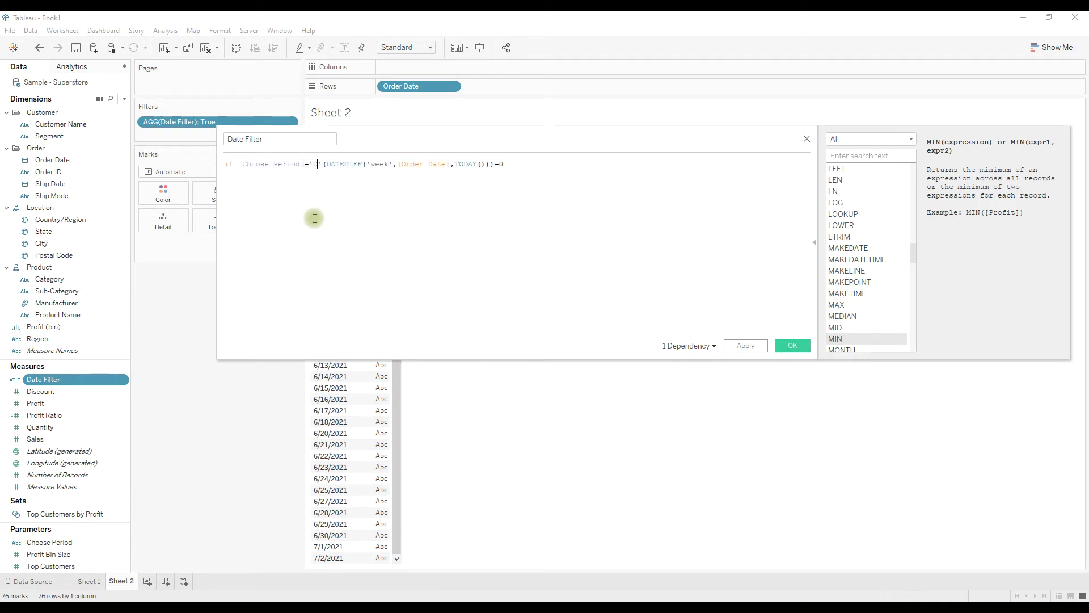
{"action": "type", "text": "Week"}
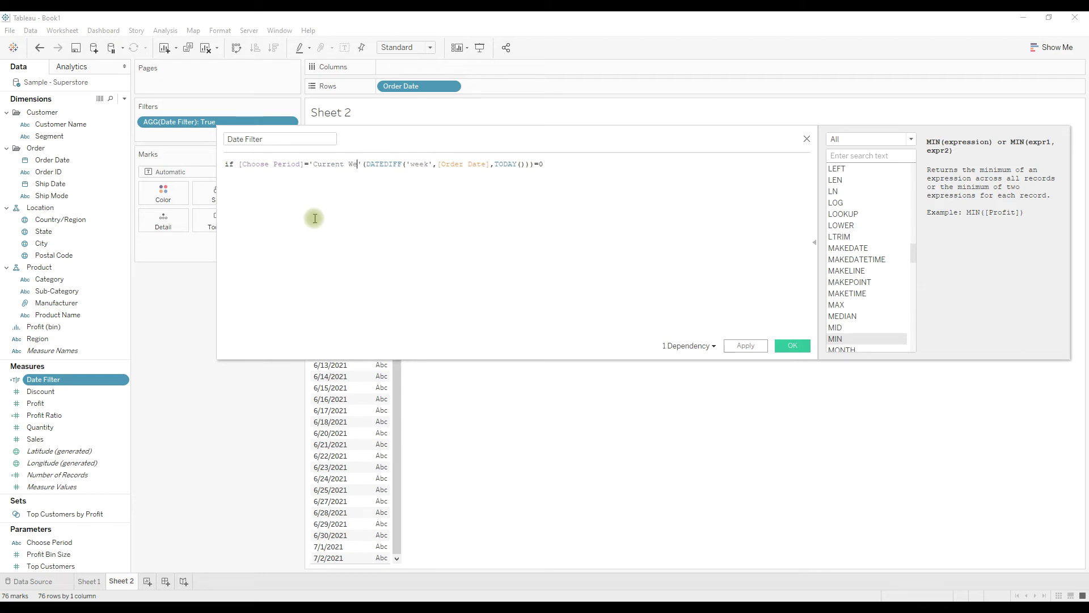
{"action": "key", "text": "Right"}
{"action": "type", "text": "then "}
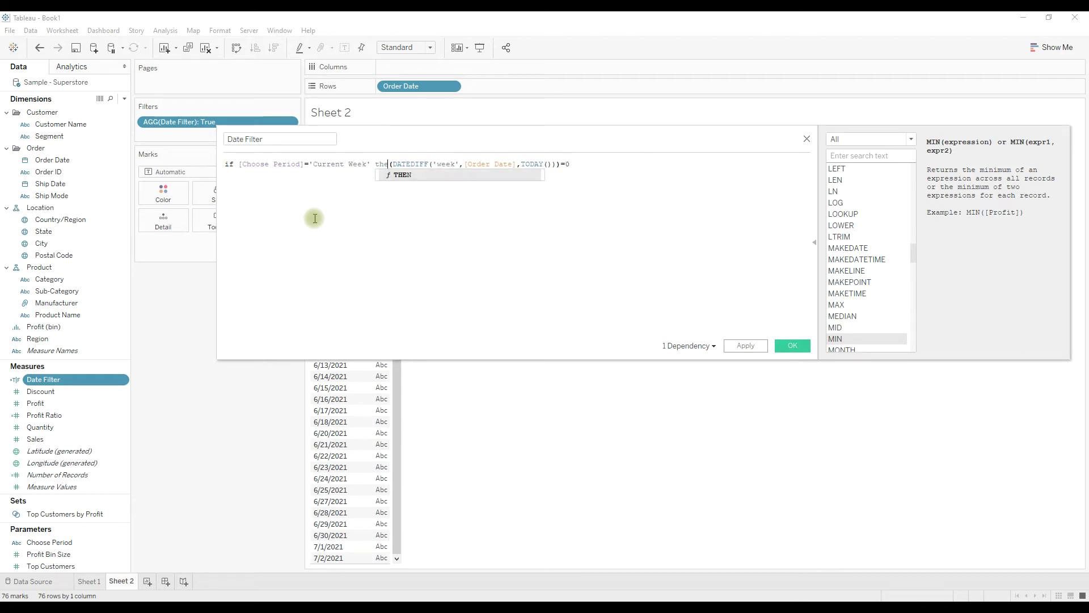
{"action": "type", "text": "MIN"}
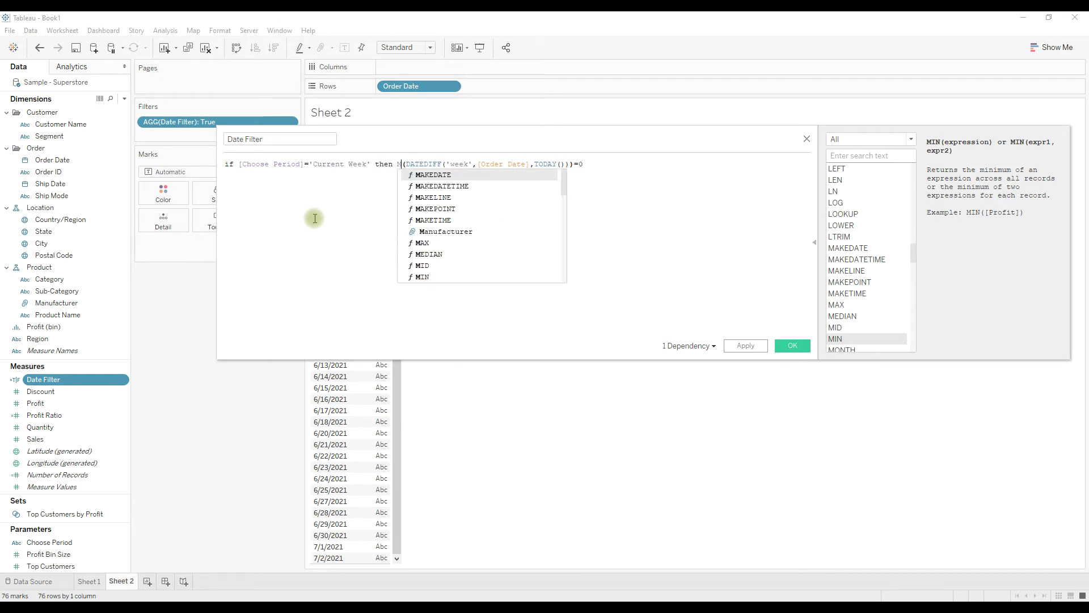
{"action": "left_click", "coordinate": [438, 165]}
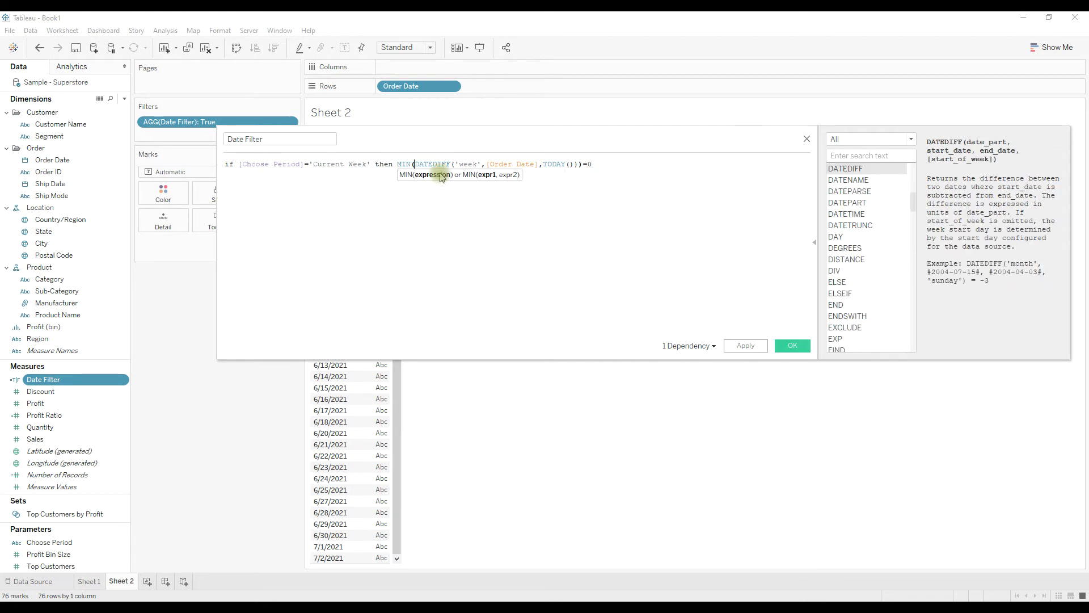
Join the tests with and, return MIN([Order Date]), and begin an elseif line.
{"action": "left_click", "coordinate": [593, 164]}
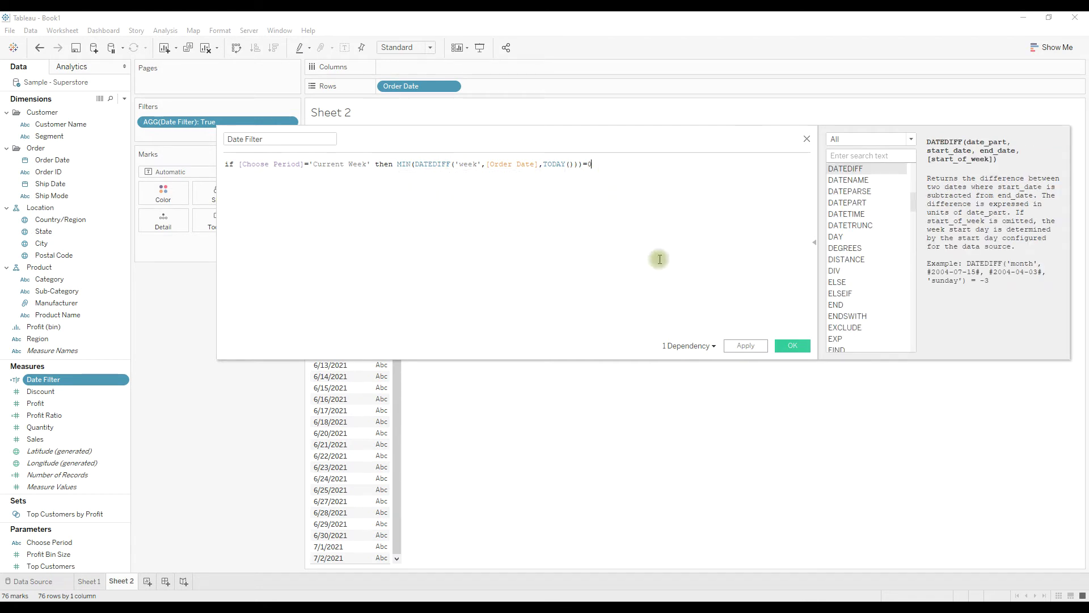
{"action": "double_click", "coordinate": [381, 163]}
{"action": "type", "text": "and"}
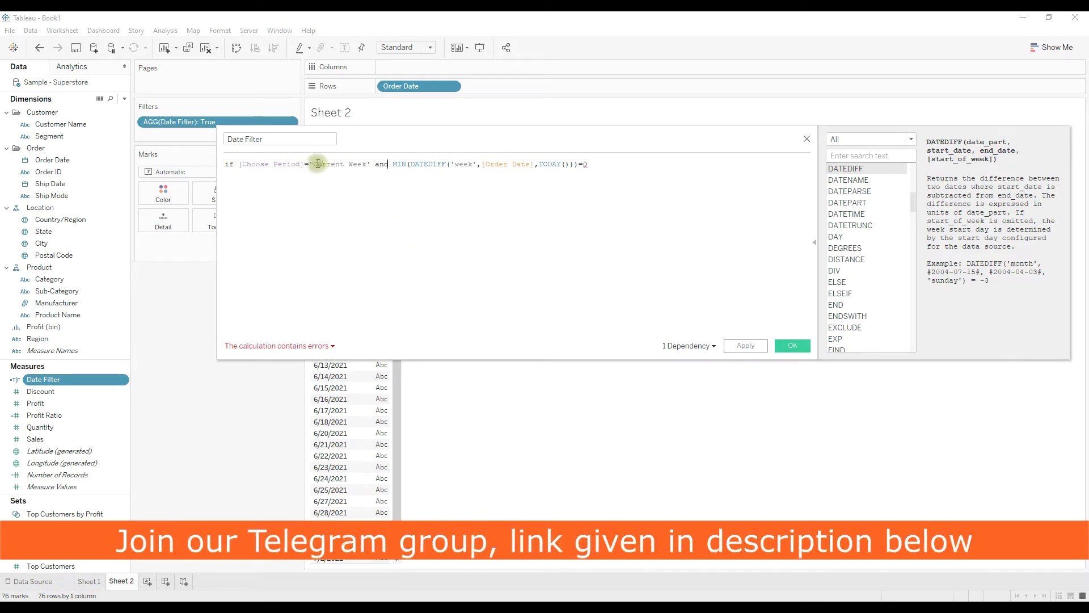
{"action": "left_click", "coordinate": [396, 164]}
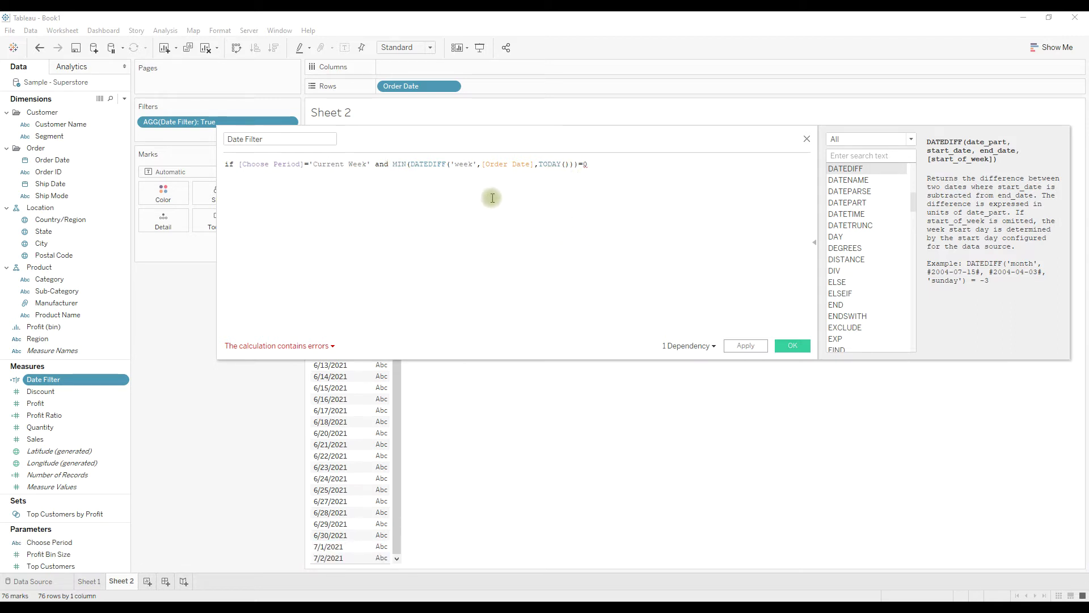
{"action": "left_click", "coordinate": [607, 165]}
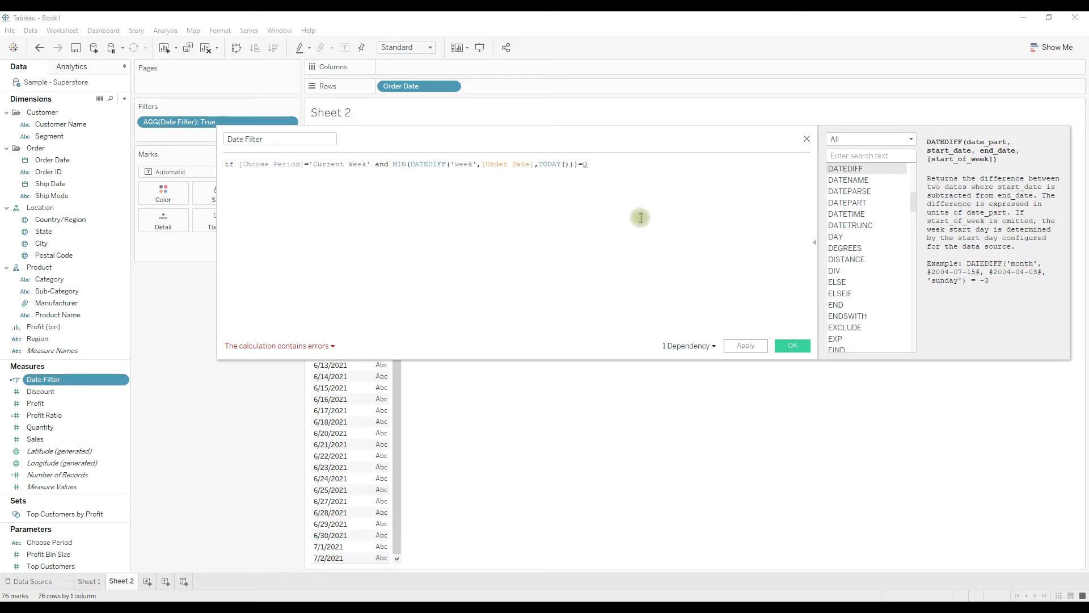
{"action": "type", "text": "then min"}
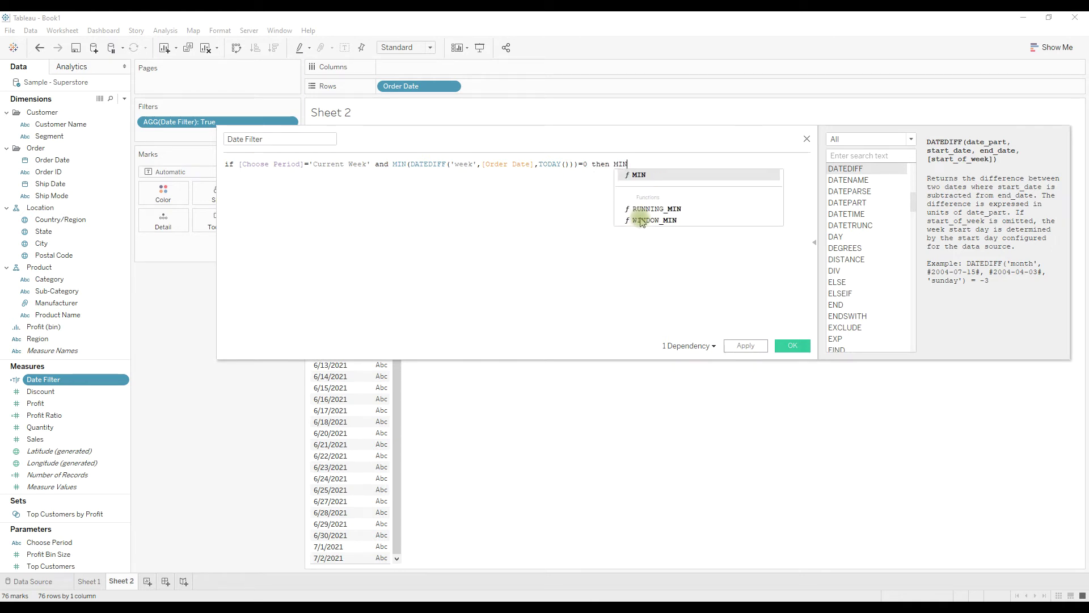
{"action": "key", "text": "Return"}
{"action": "type", "text": "crd"}
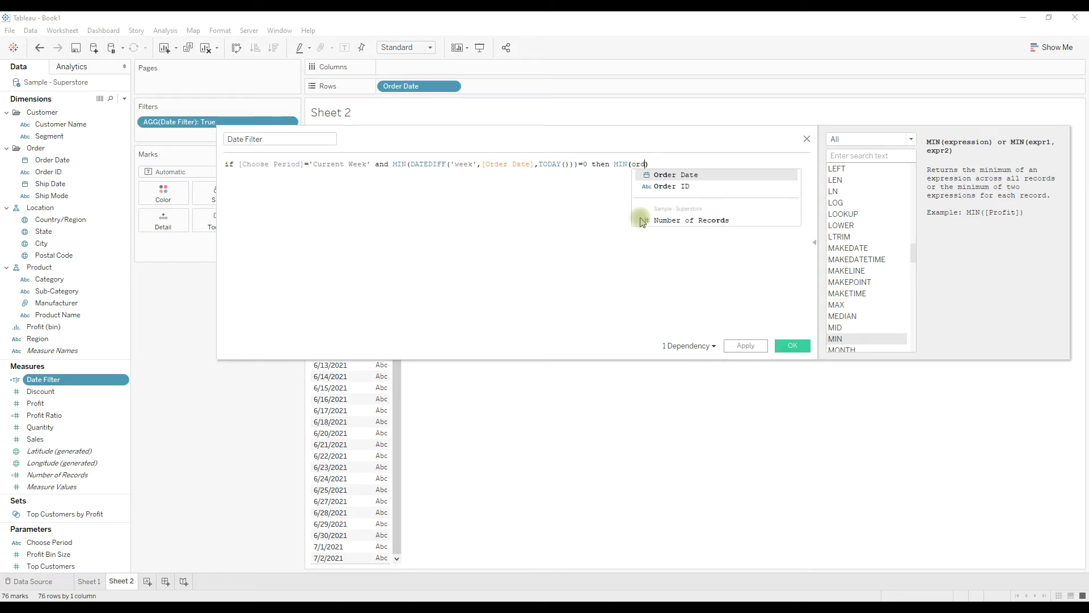
{"action": "double_click", "coordinate": [691, 178]}
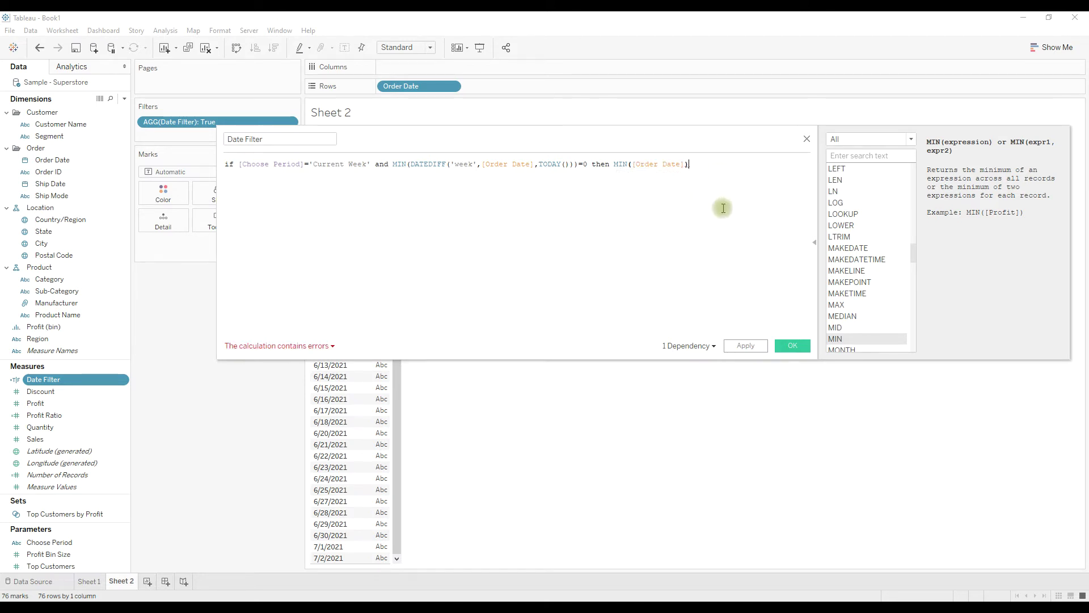
{"action": "key", "text": "Return"}
{"action": "type", "text": "elsei"}
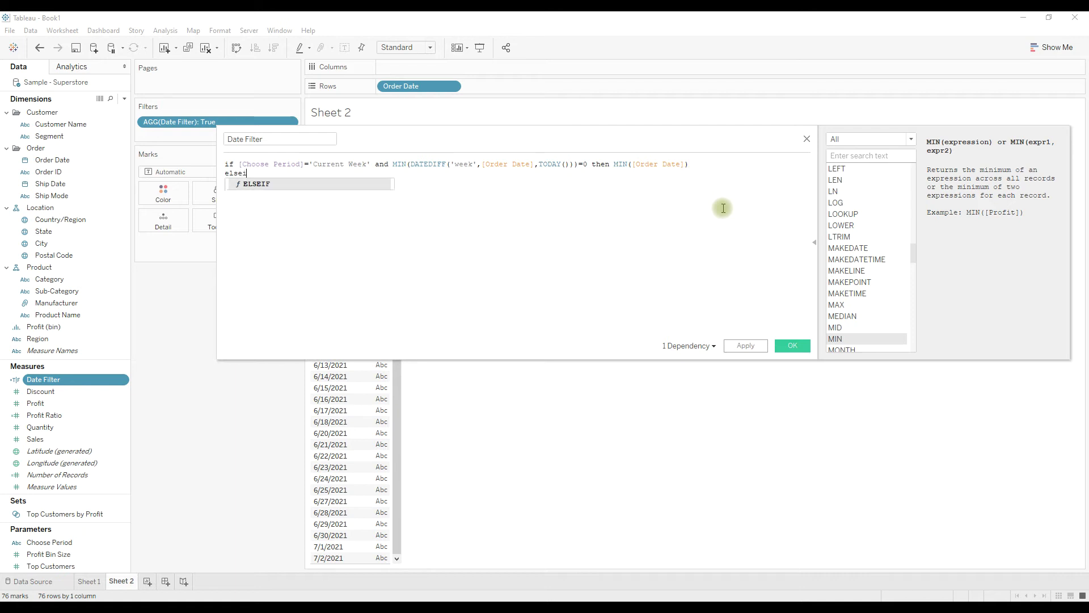
{"action": "type", "text": "f cho"}
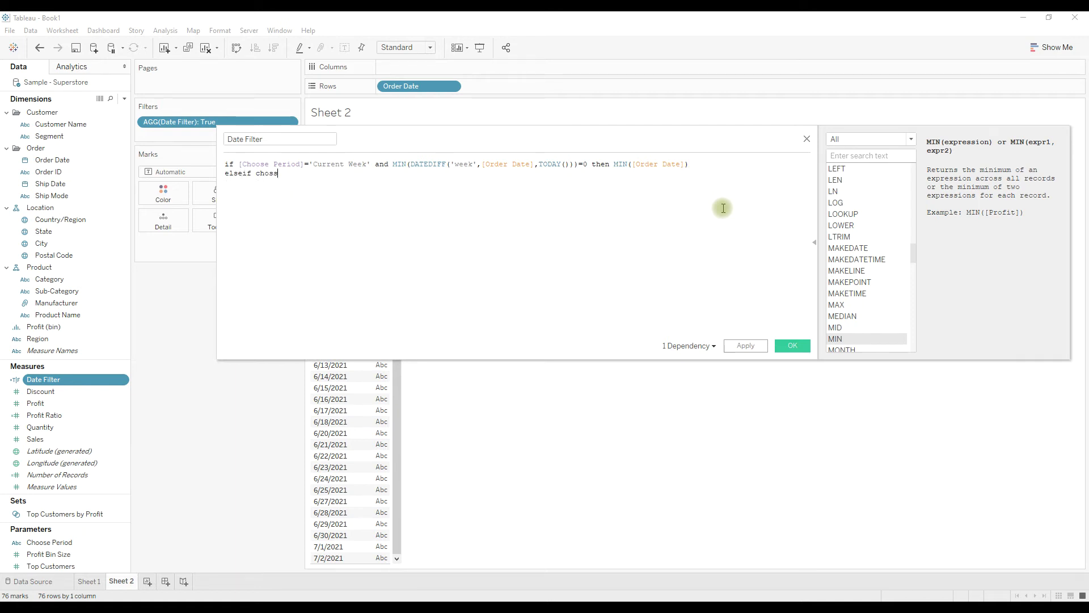
Add an elseif 'Last 4 weeks' branch testing MIN(DATEDIFF(...))<=4 and returning MIN([Order Date]).
{"action": "key", "text": "Return"}
{"action": "type", "text": "then"}
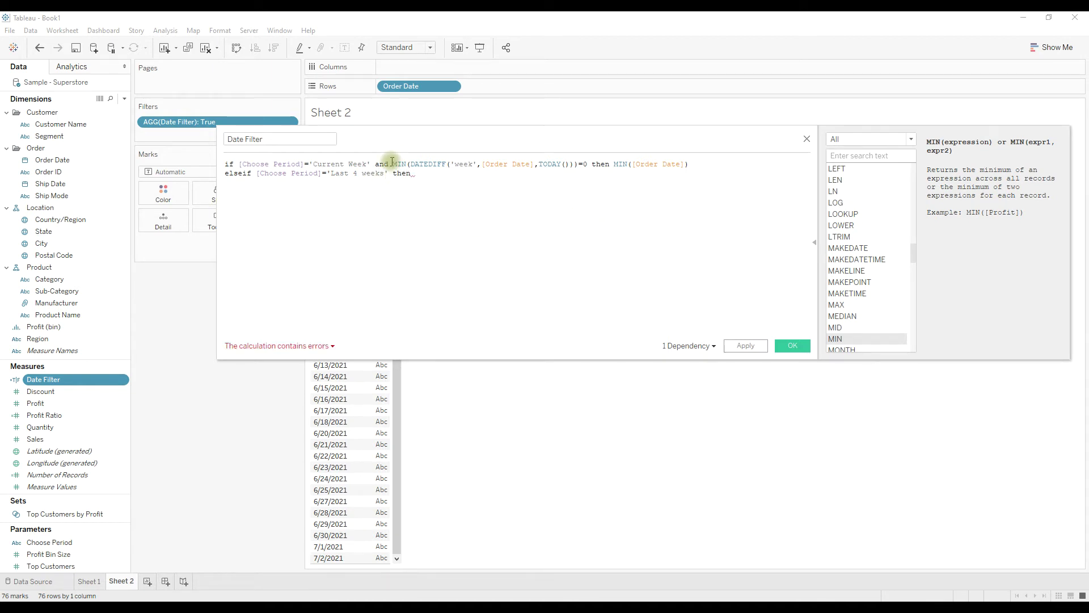
{"action": "left_click_drag", "start_coordinate": [392, 163], "coordinate": [587, 162]}
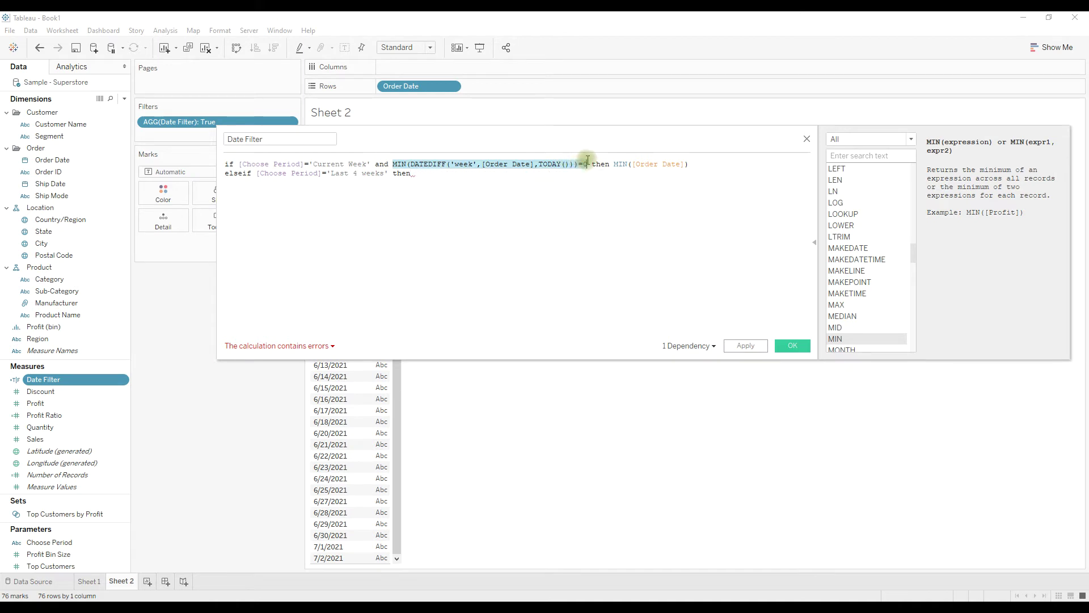
{"action": "key", "text": "ctrl+c"}
{"action": "left_click", "coordinate": [488, 177]}
{"action": "key", "text": "ctrl+v"}
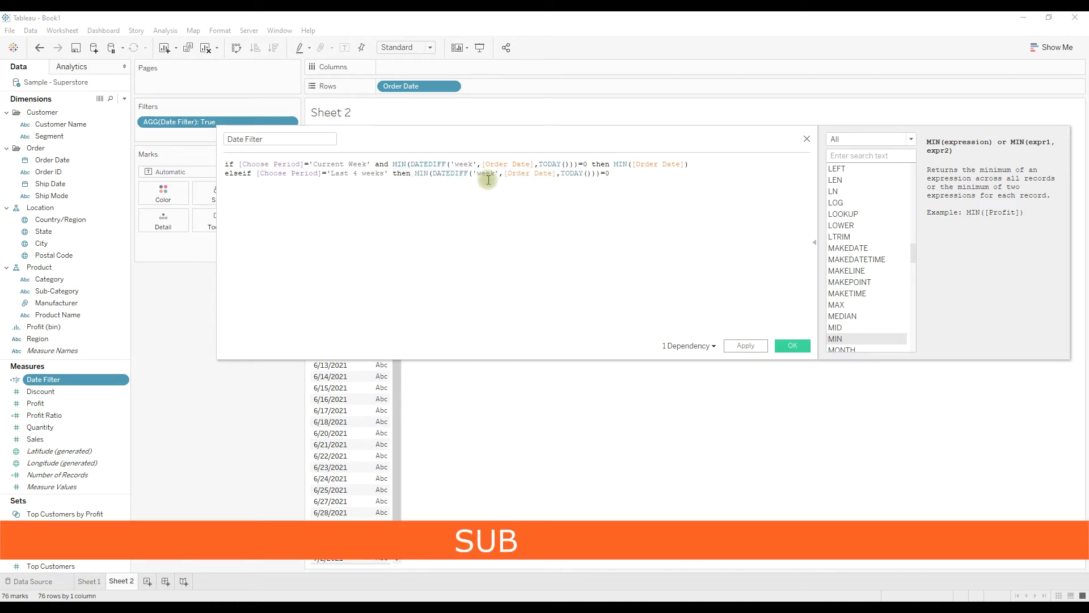
{"action": "key", "text": "BackSpace"}
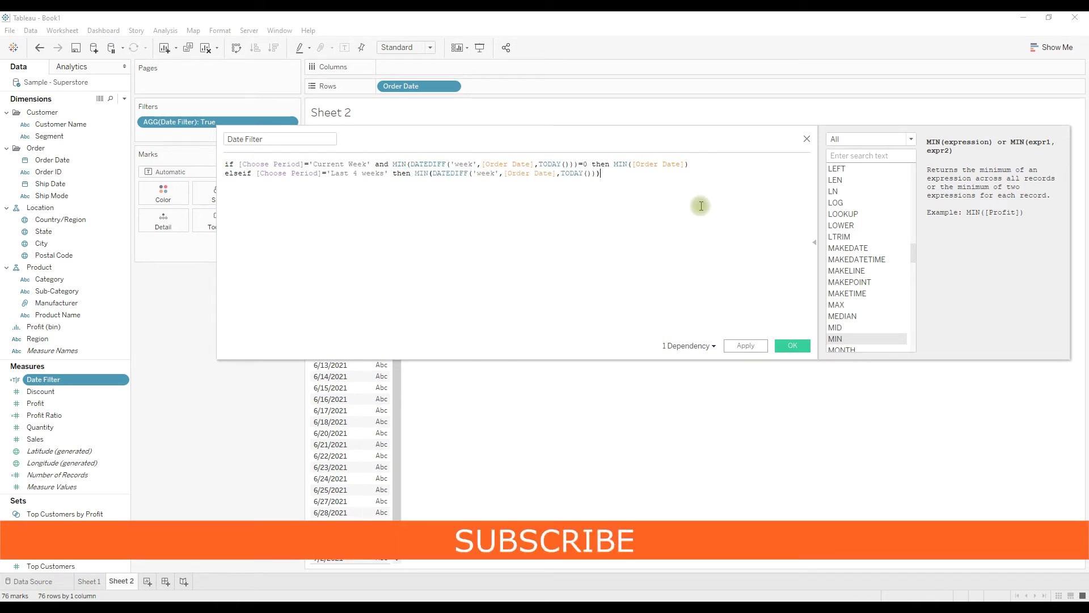
{"action": "type", "text": "4 then MIN(o"}
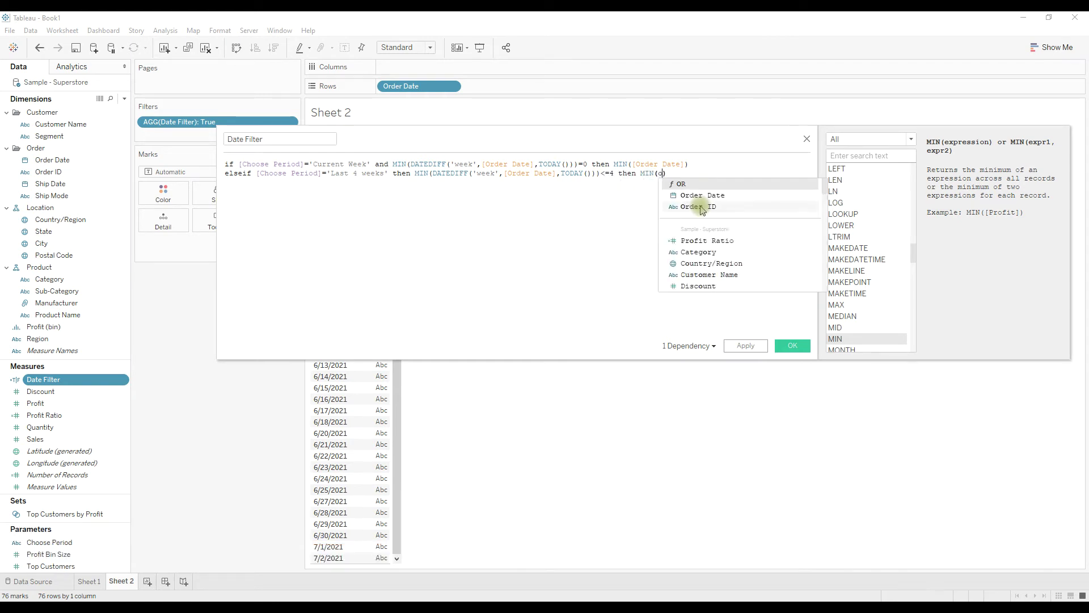
{"action": "type", "text": "rde"}
{"action": "key", "text": "Return"}
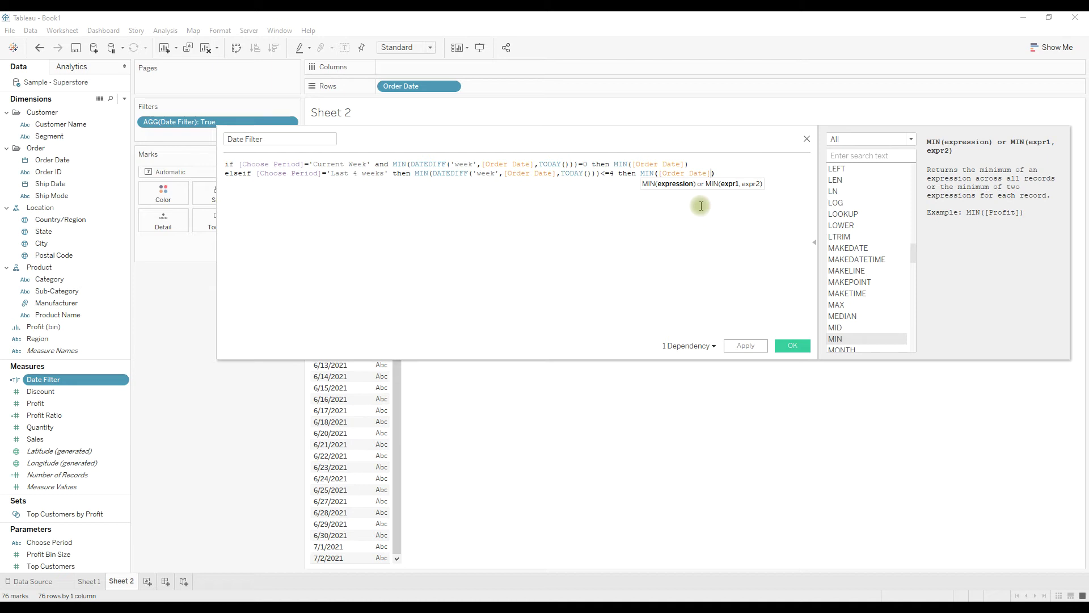
{"action": "type", "text": ")"}
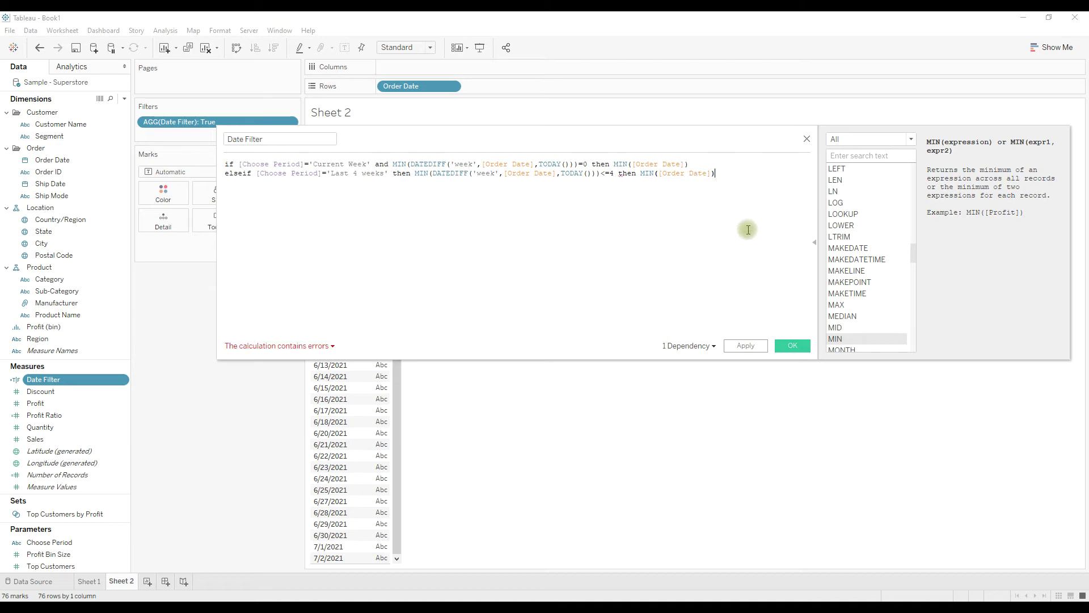
{"action": "left_click", "coordinate": [721, 173]}
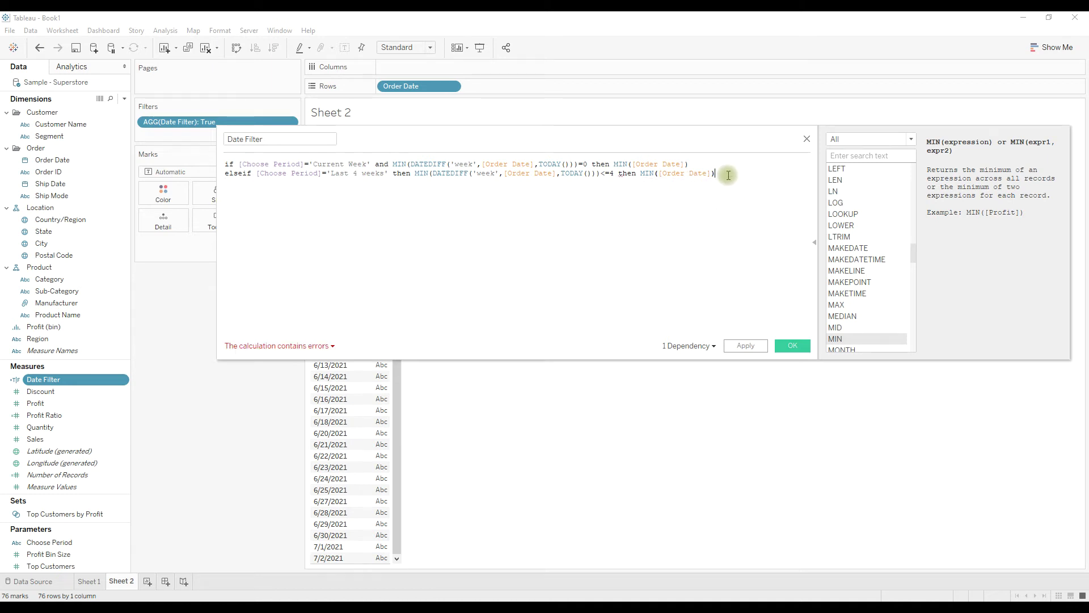
{"action": "key", "text": "Return"}
Duplicate the Last 4 weeks line as a Last 12 weeks branch with <=12.
{"action": "left_click_drag", "start_coordinate": [289, 187], "coordinate": [226, 173]}
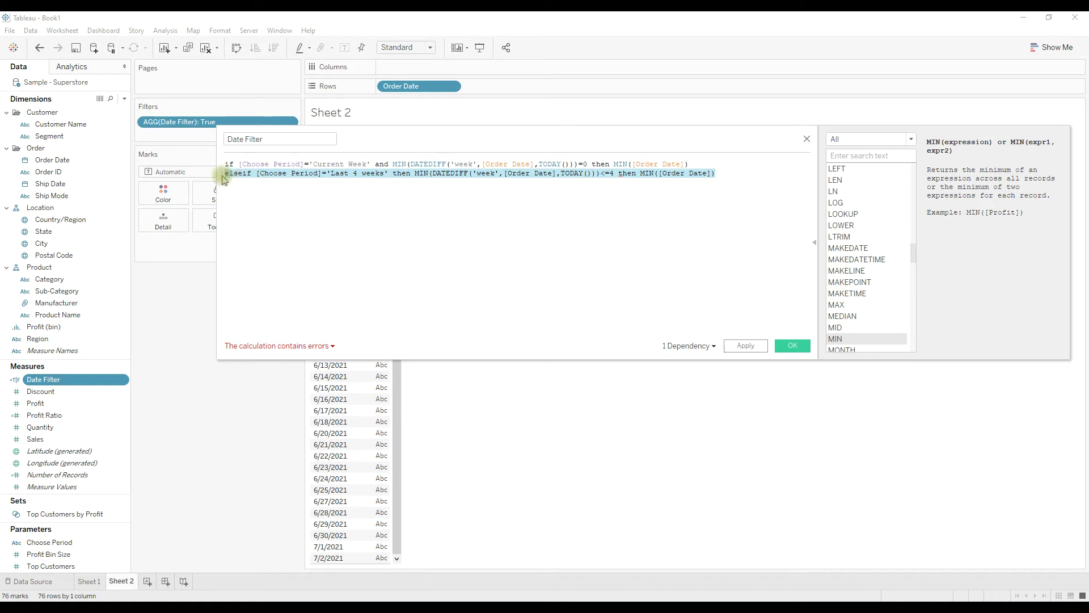
{"action": "key", "text": "ctrl+c"}
{"action": "left_click", "coordinate": [236, 187]}
{"action": "key", "text": "ctrl+v"}
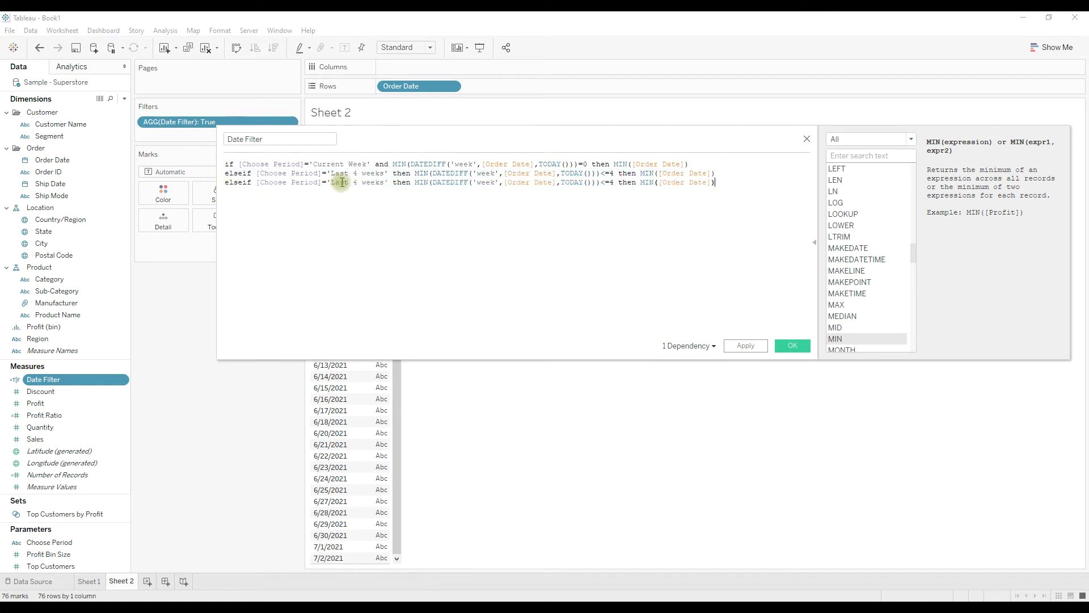
{"action": "type", "text": "12"}
{"action": "double_click", "coordinate": [618, 183]}
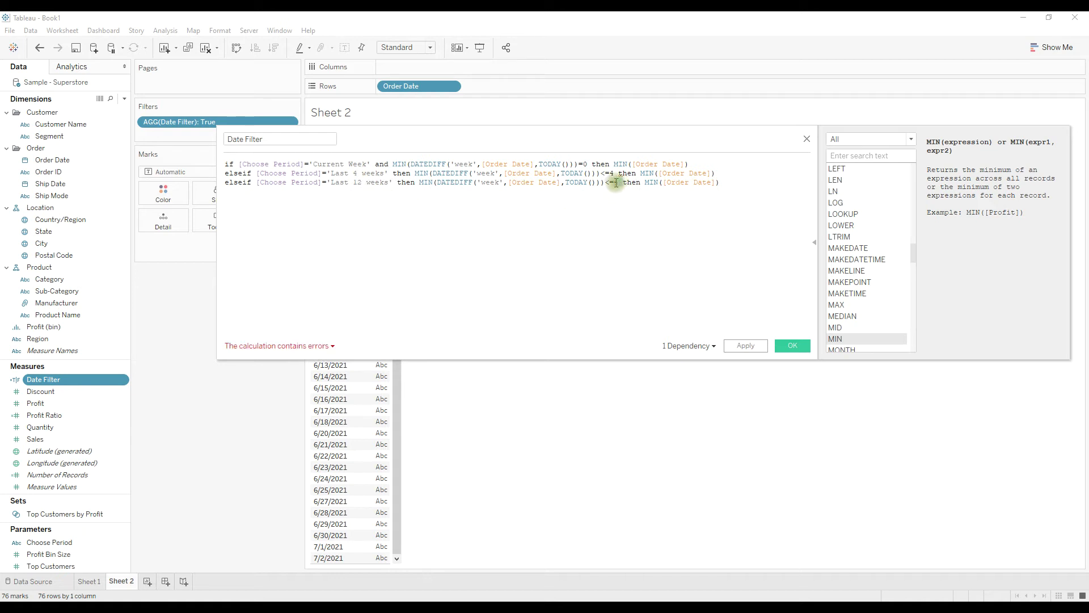
{"action": "type", "text": "12"}
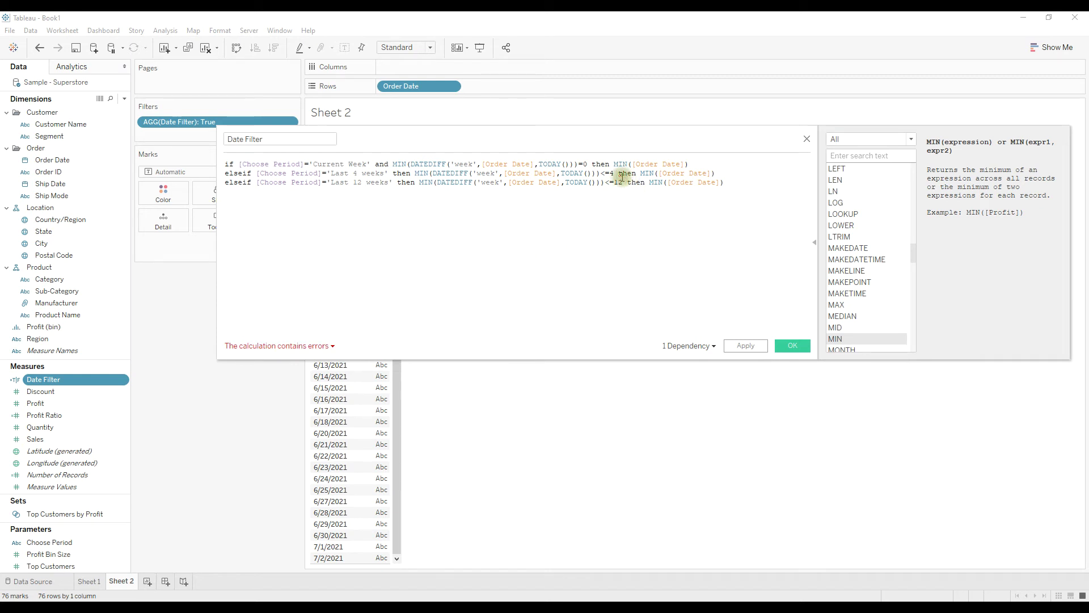
{"action": "left_click", "coordinate": [621, 175]}
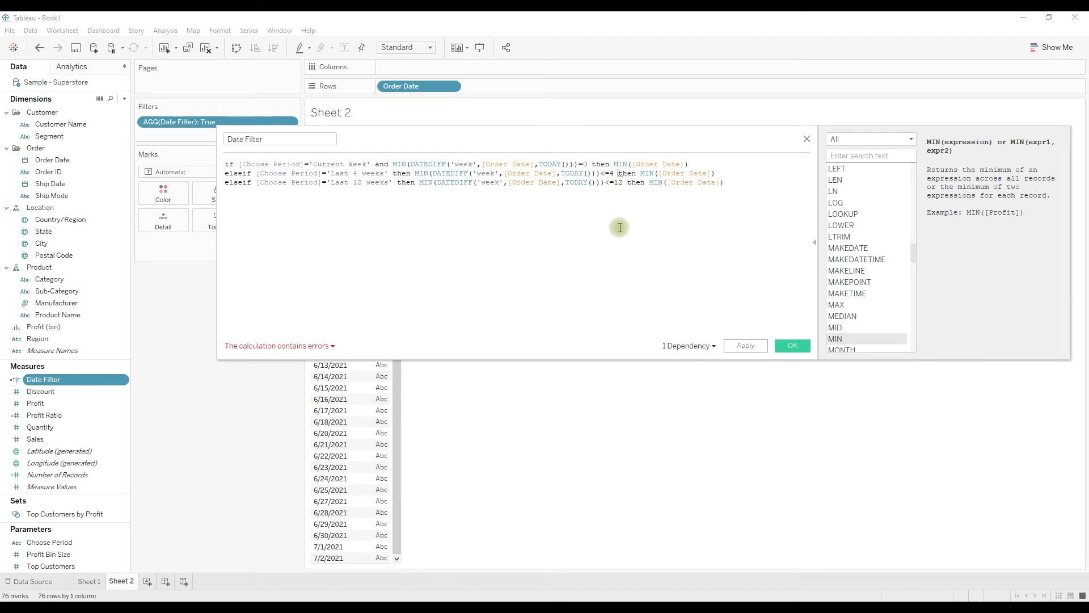
Close the formula with END and replace 'then' with 'and' after the period tests.
{"action": "left_click", "coordinate": [740, 183]}
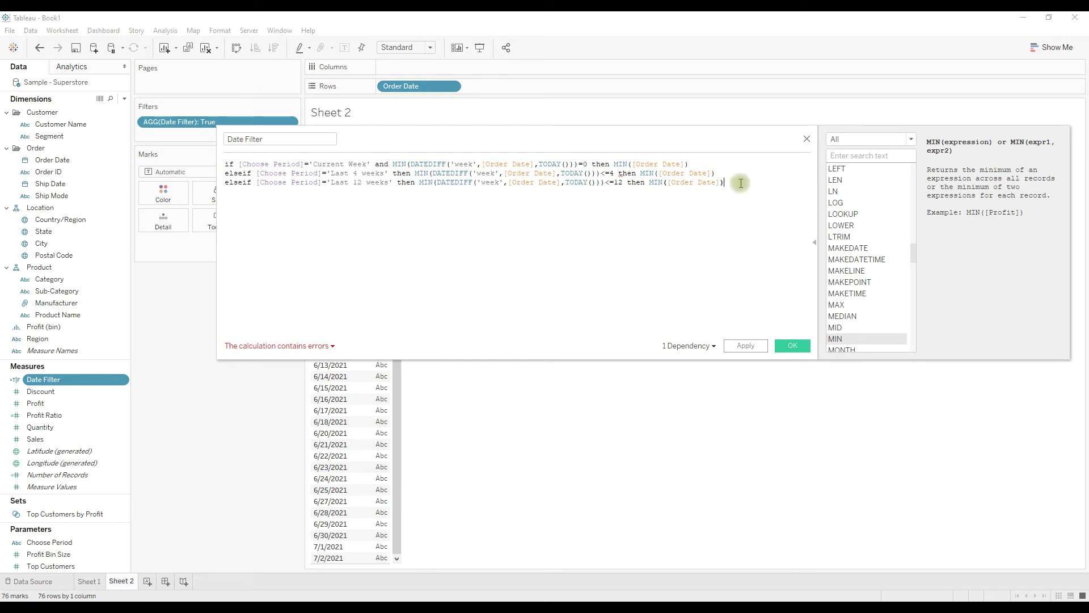
{"action": "key", "text": "Return"}
{"action": "type", "text": "END"}
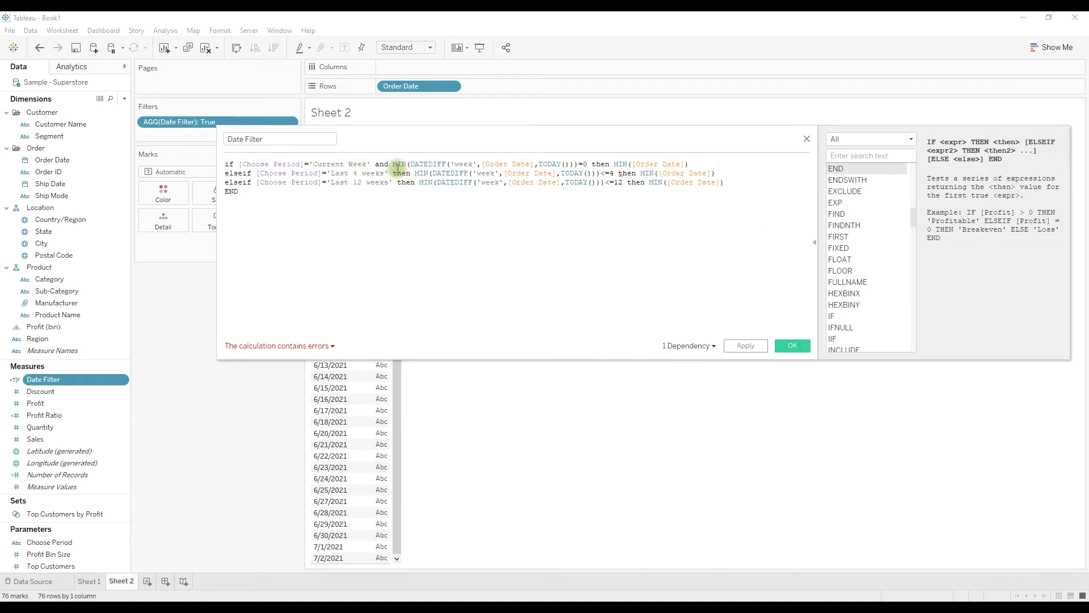
{"action": "type", "text": "and"}
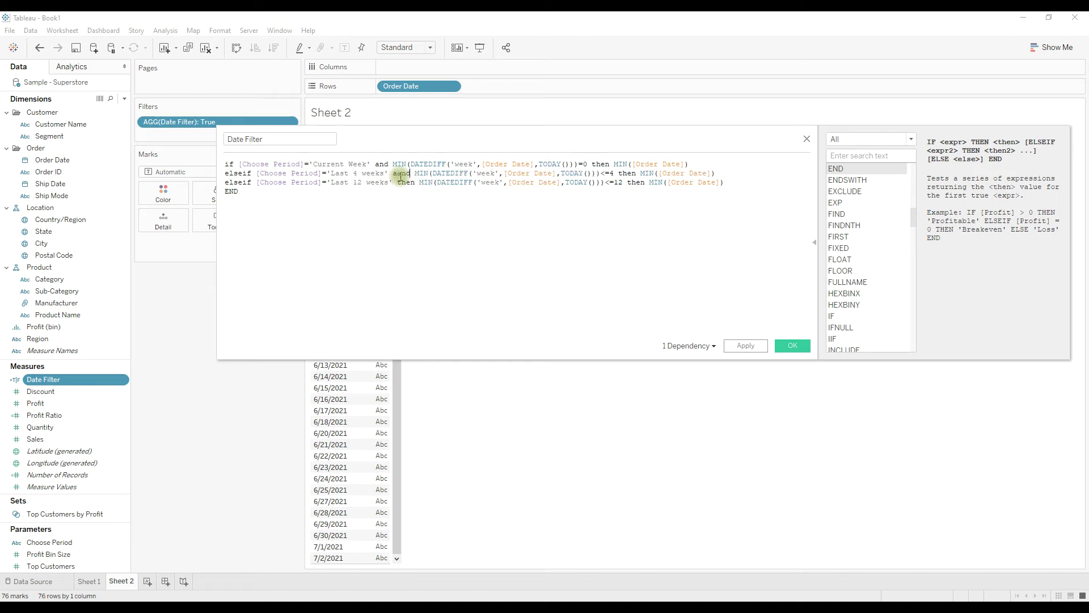
{"action": "key", "text": "BackSpace"}
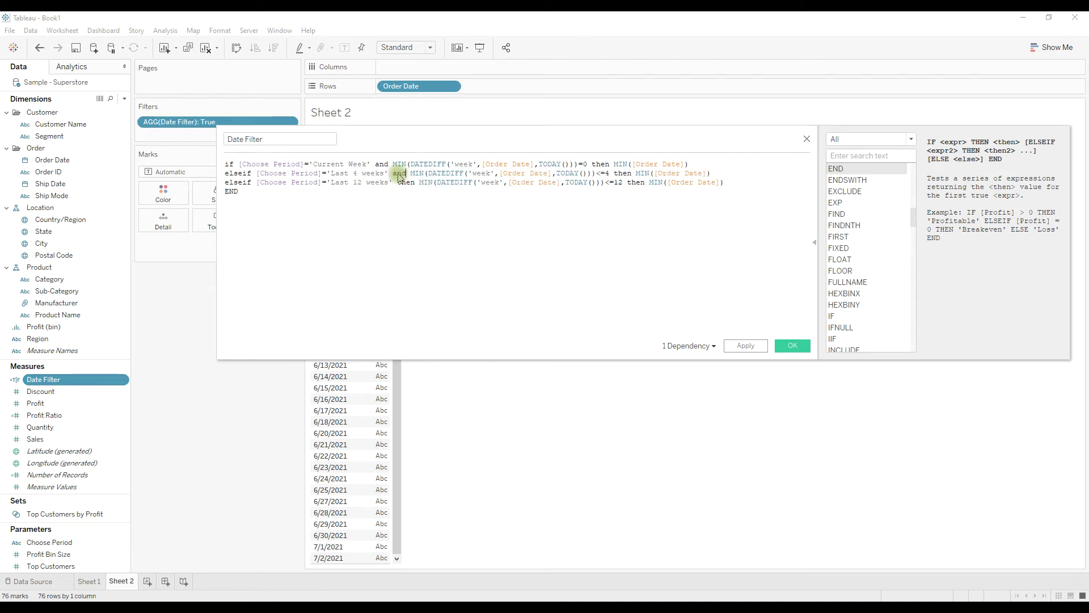
{"action": "double_click", "coordinate": [405, 181]}
{"action": "type", "text": "and"}
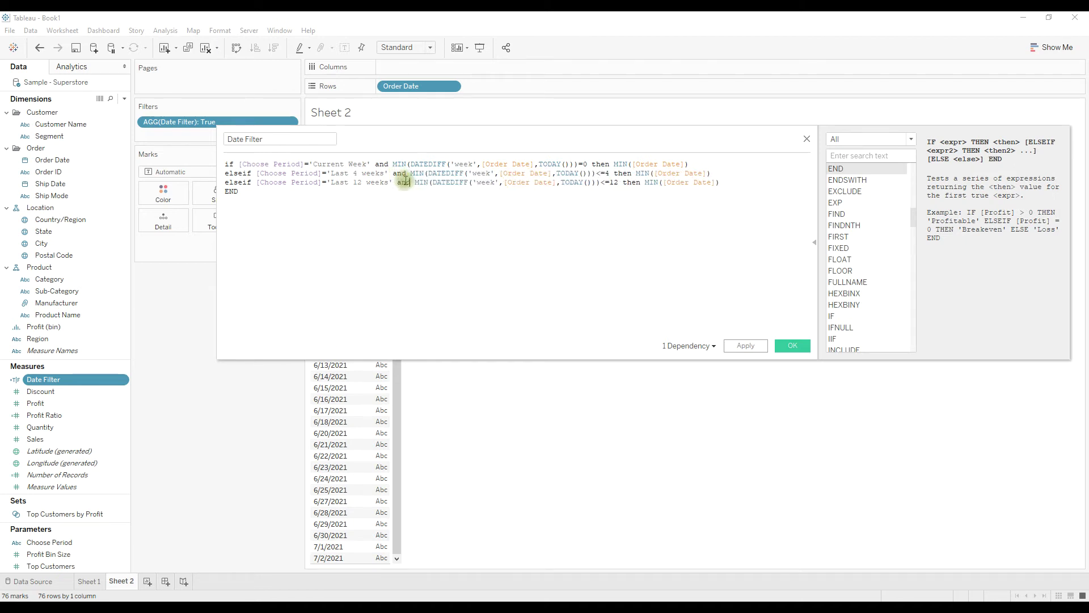
{"action": "left_click", "coordinate": [418, 183]}
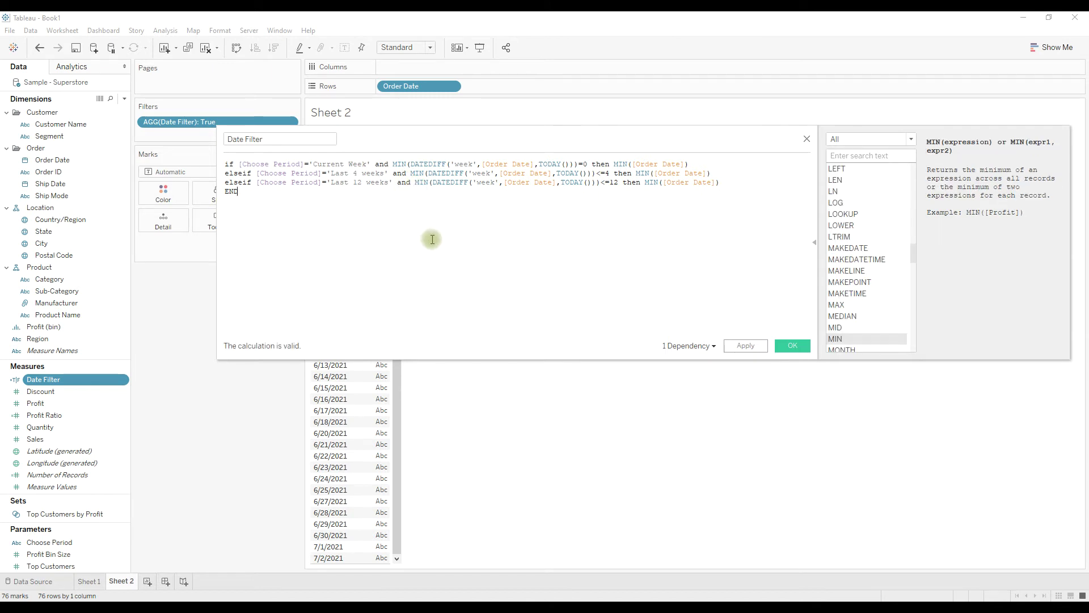
Save the formula, accept removing the invalid filter, and add Date Filter to Rows.
{"action": "left_click", "coordinate": [792, 346]}
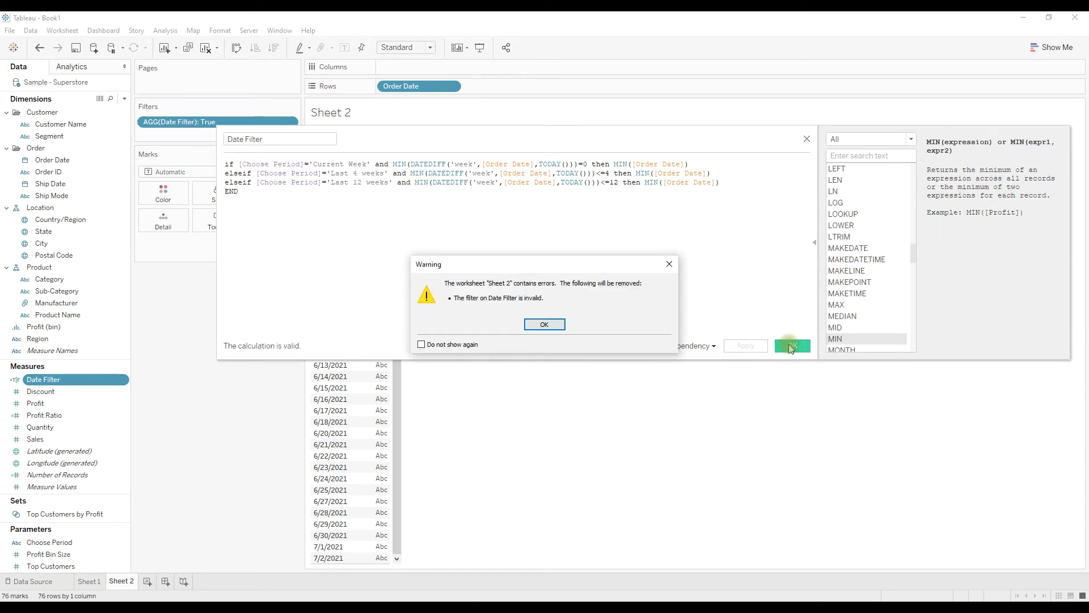
{"action": "left_click", "coordinate": [544, 325]}
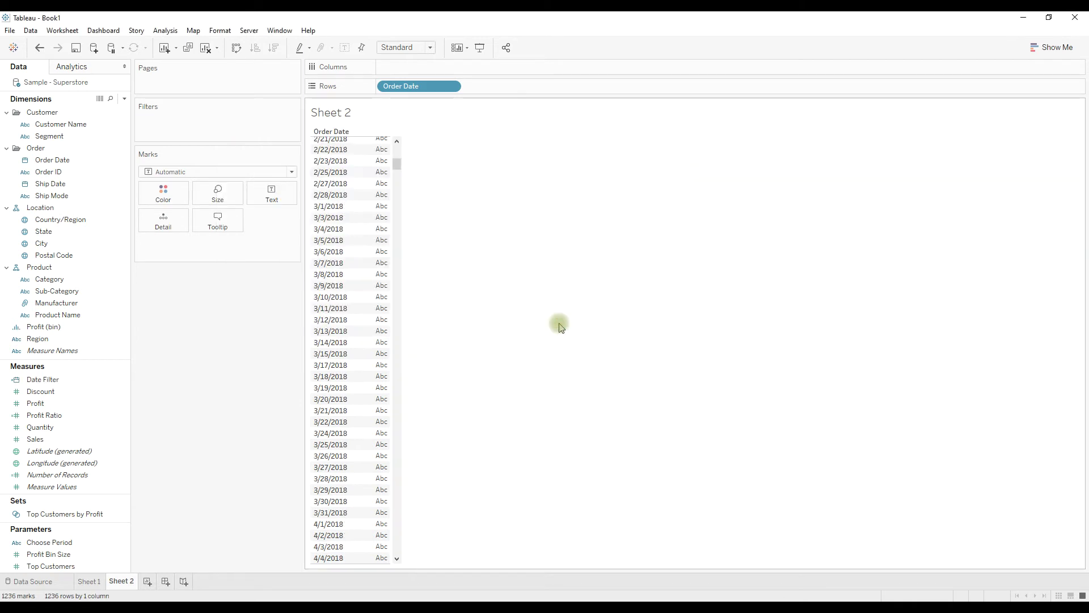
{"action": "left_click", "coordinate": [45, 380]}
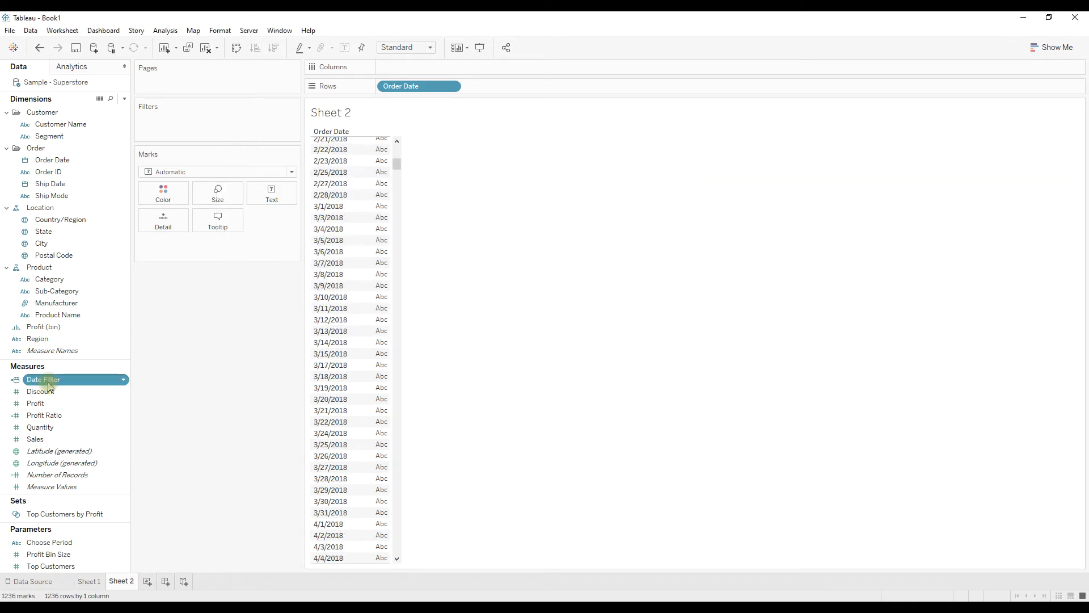
{"action": "mouse_move", "coordinate": [49, 386]}
{"action": "left_mouse_down"}
{"action": "mouse_move", "coordinate": [531, 119]}
{"action": "mouse_move", "coordinate": [512, 94]}
{"action": "left_mouse_up"}
Show the Choose Period parameter control, set to Current Week, beside the AGG(Date Filter) table.
{"action": "right_click", "coordinate": [513, 91]}
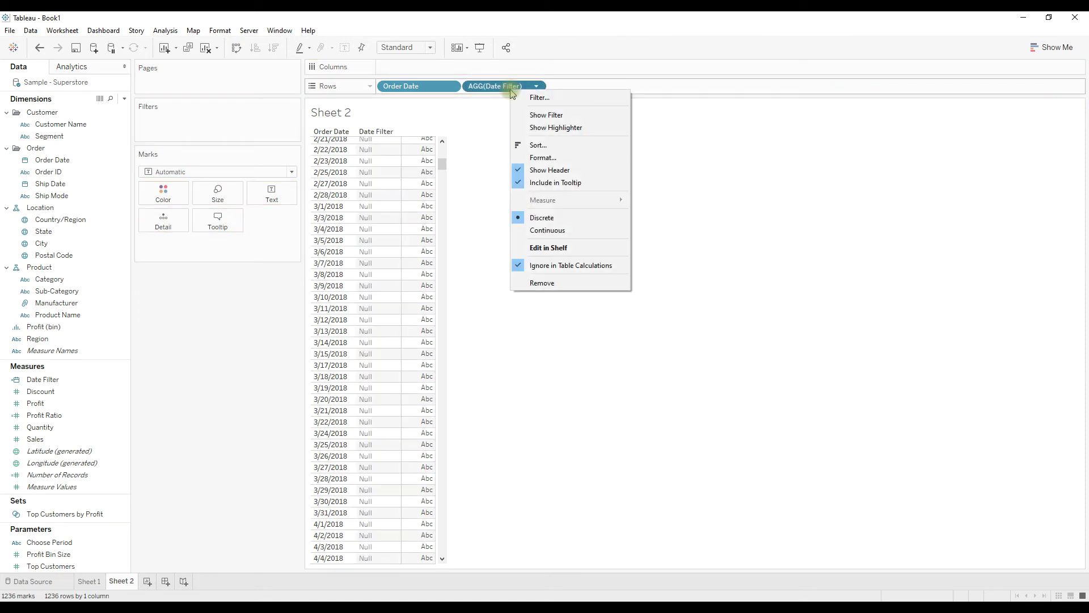
{"action": "left_click", "coordinate": [496, 352]}
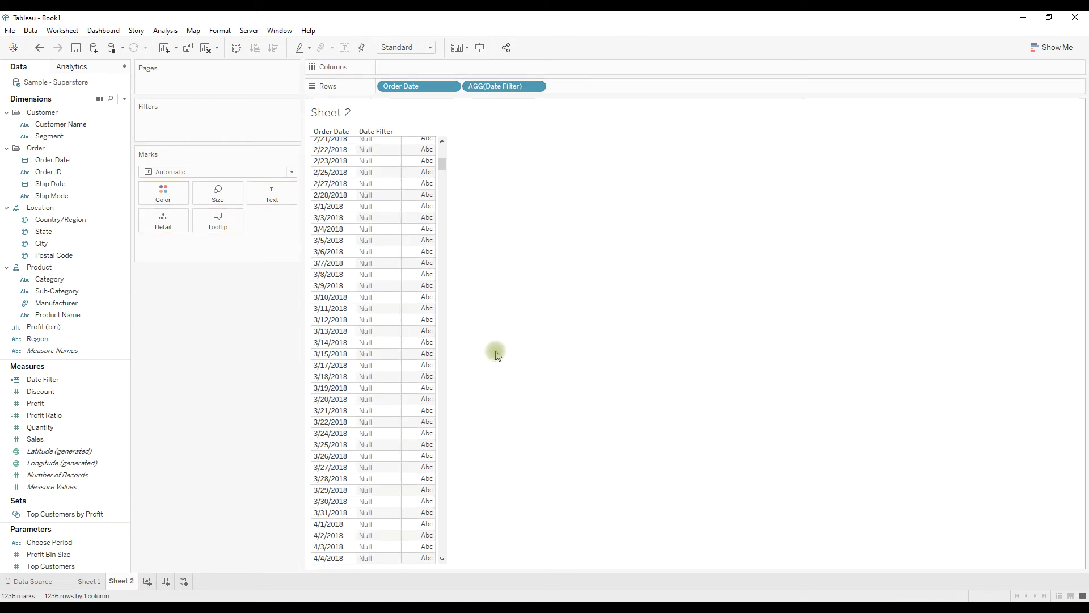
{"action": "right_click", "coordinate": [69, 543]}
{"action": "left_click", "coordinate": [133, 352]}
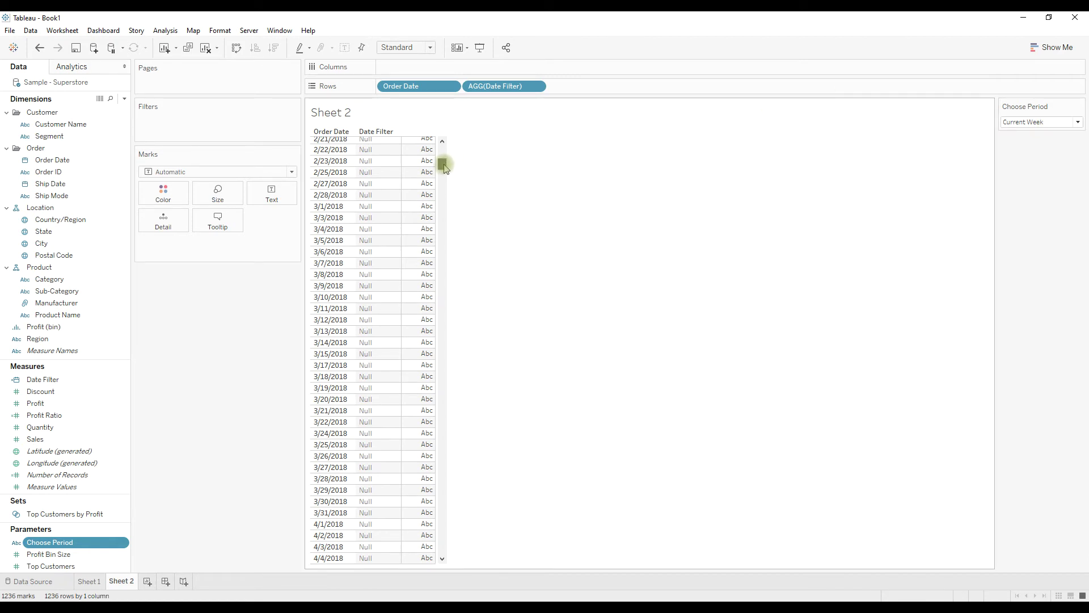
{"action": "left_click_drag", "start_coordinate": [445, 166], "coordinate": [455, 503]}
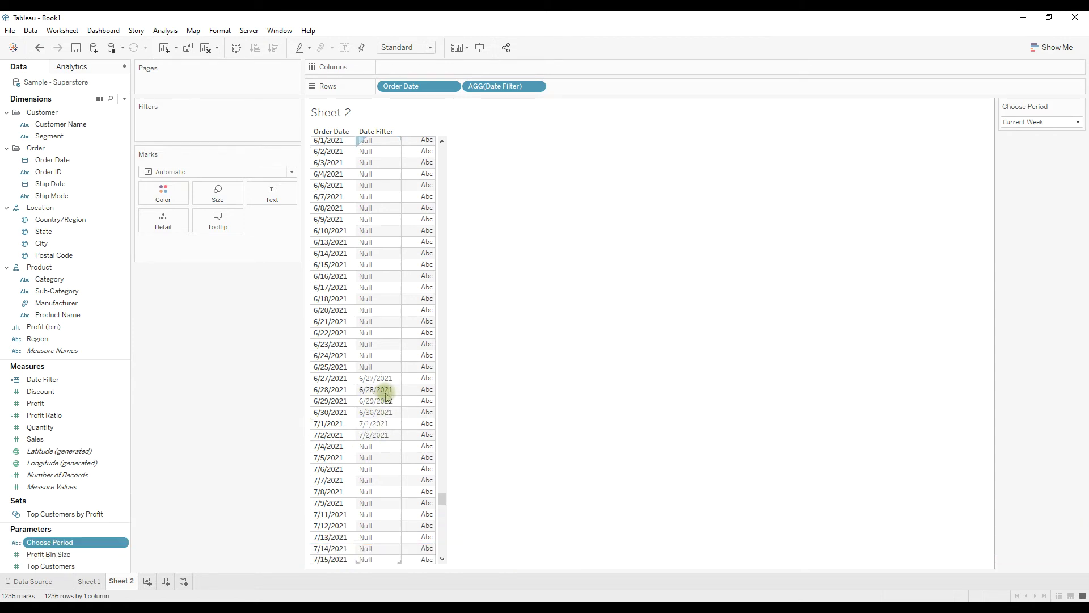
Switch Choose Period to Last 4 Weeks and check that every Date Filter value reads Null.
{"action": "left_click", "coordinate": [1030, 123]}
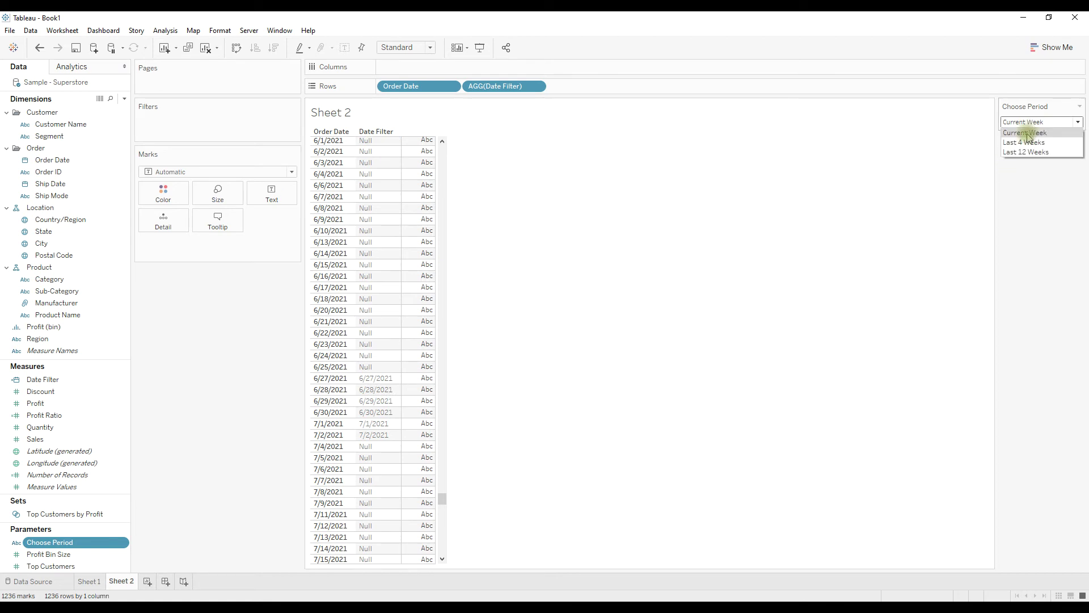
{"action": "left_click", "coordinate": [1025, 142]}
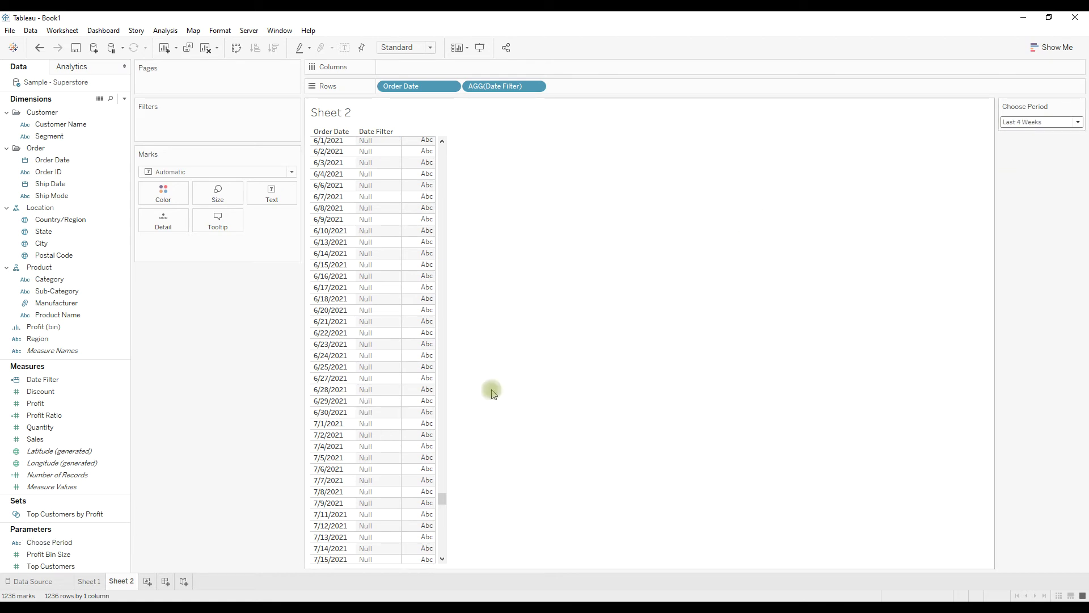
{"action": "left_click_drag", "start_coordinate": [444, 500], "coordinate": [492, 556]}
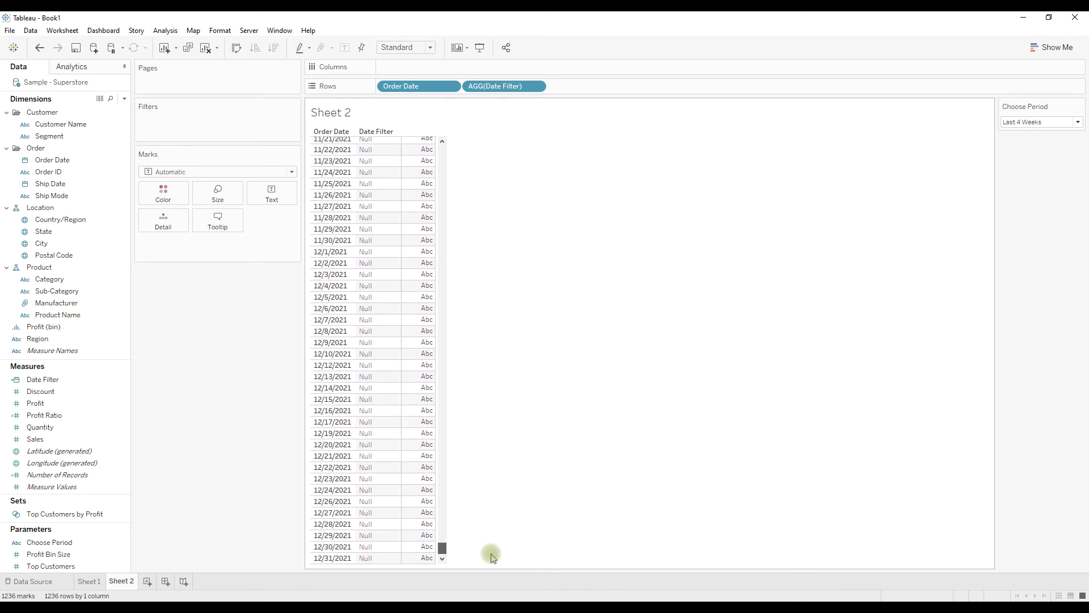
{"action": "right_click", "coordinate": [66, 380]}
Edit the Date Filter formula to capitalise 'Weeks' in the Last 4 and Last 12 labels.
{"action": "left_click", "coordinate": [105, 202]}
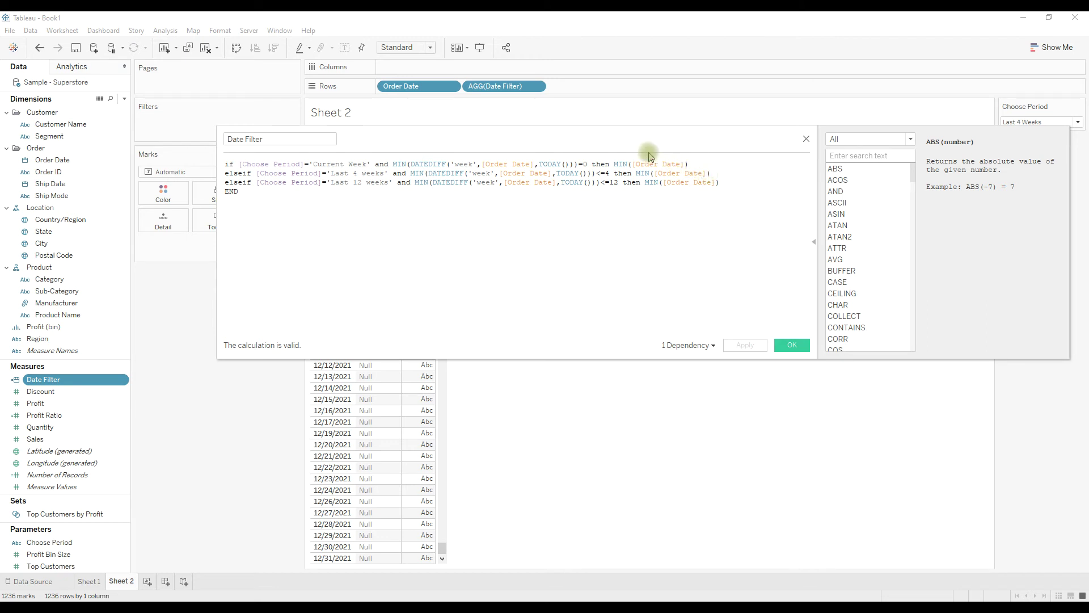
{"action": "left_click_drag", "start_coordinate": [636, 147], "coordinate": [682, 292]}
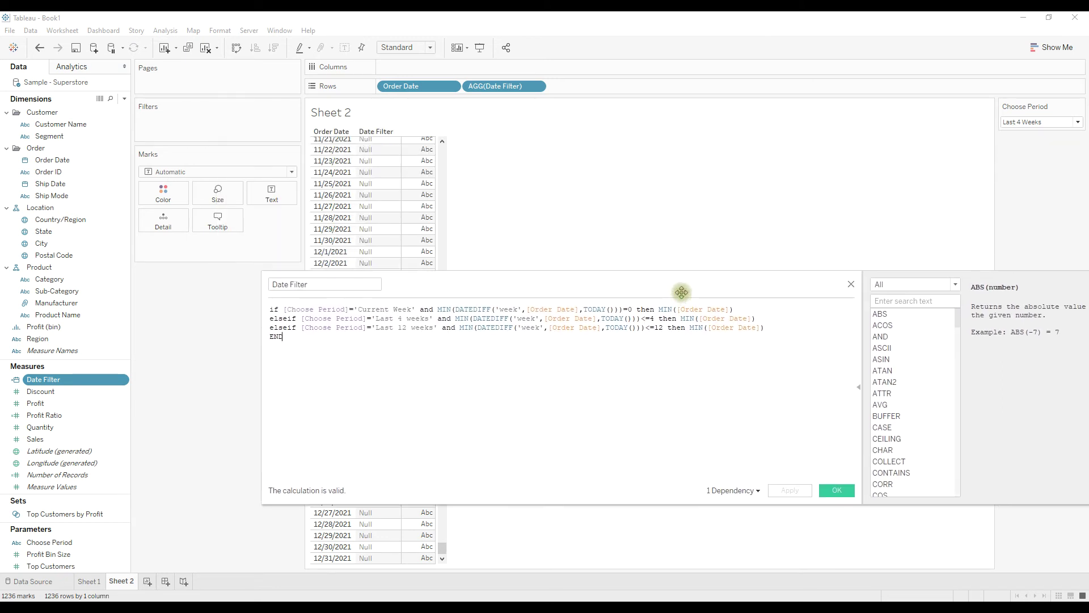
{"action": "left_click", "coordinate": [408, 319]}
{"action": "key", "text": "BackSpace"}
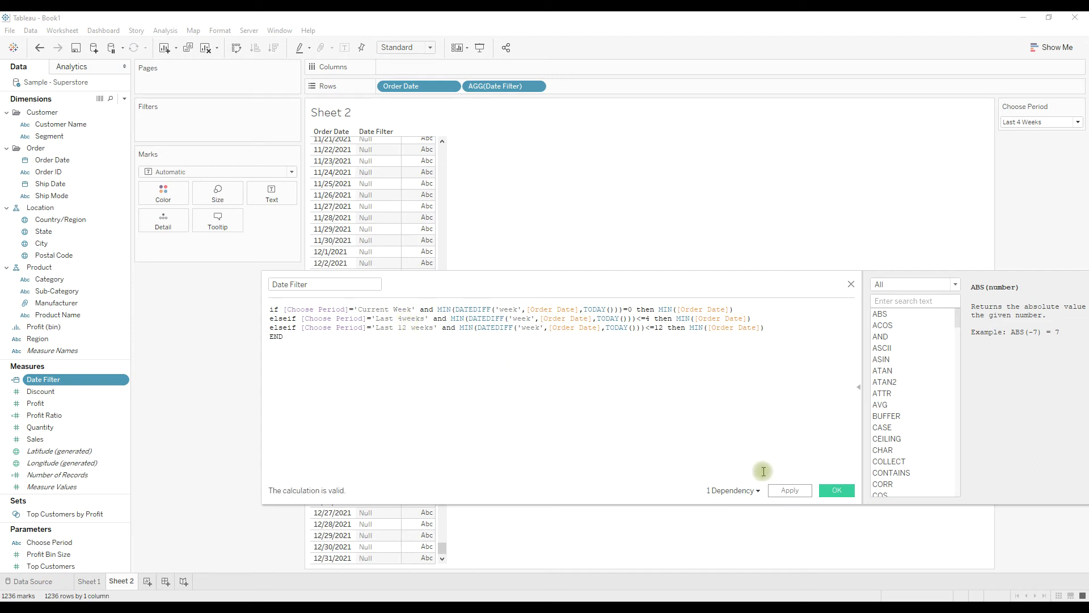
{"action": "left_click", "coordinate": [773, 491]}
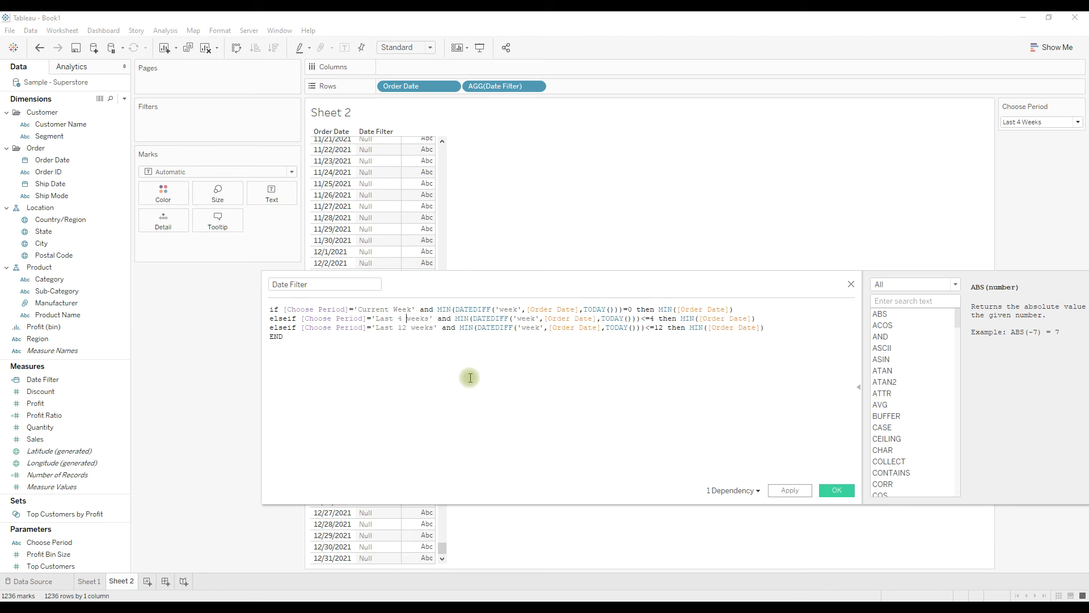
{"action": "key", "text": "Delete"}
{"action": "type", "text": "W"}
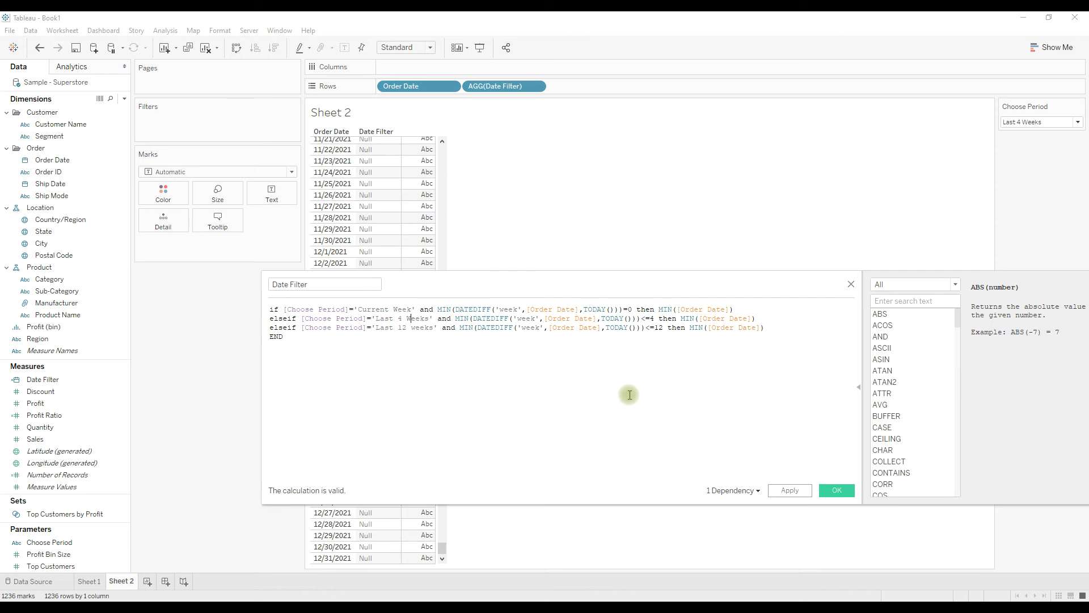
{"action": "left_click", "coordinate": [795, 490]}
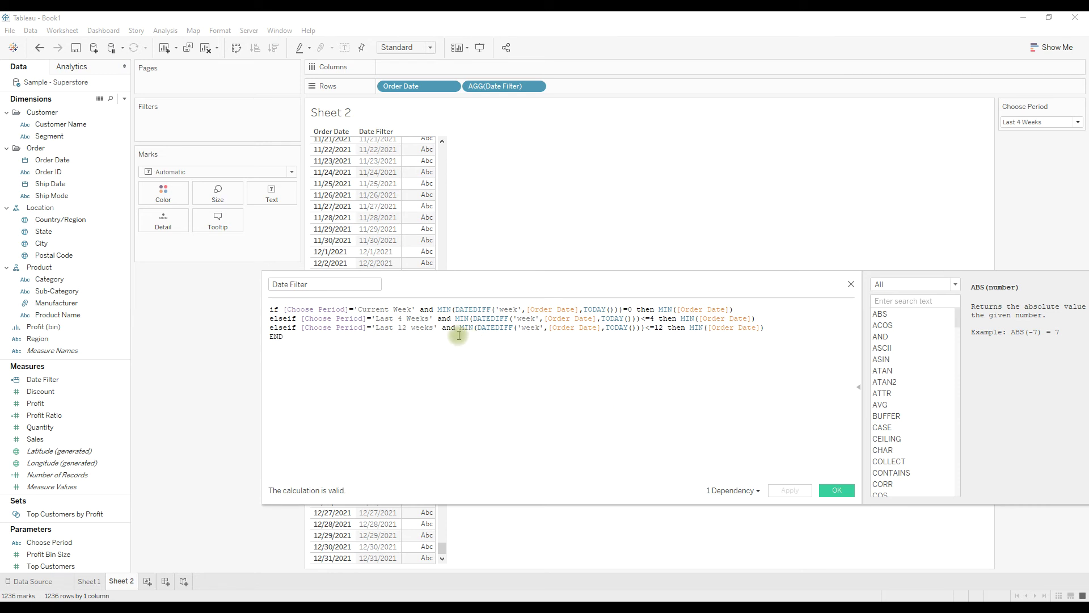
{"action": "left_click", "coordinate": [414, 325]}
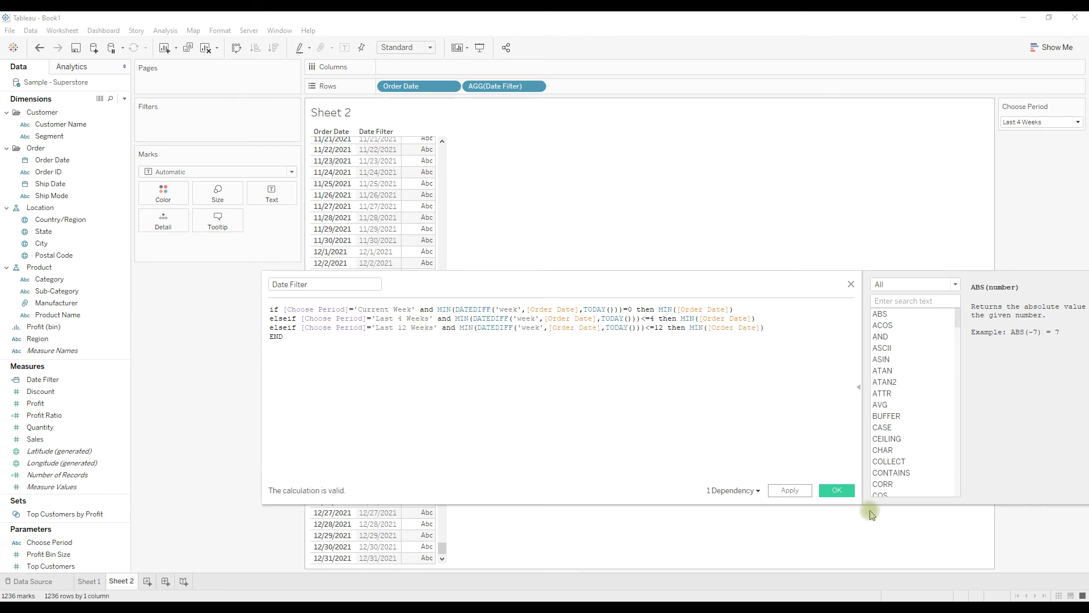
{"action": "left_click", "coordinate": [843, 493]}
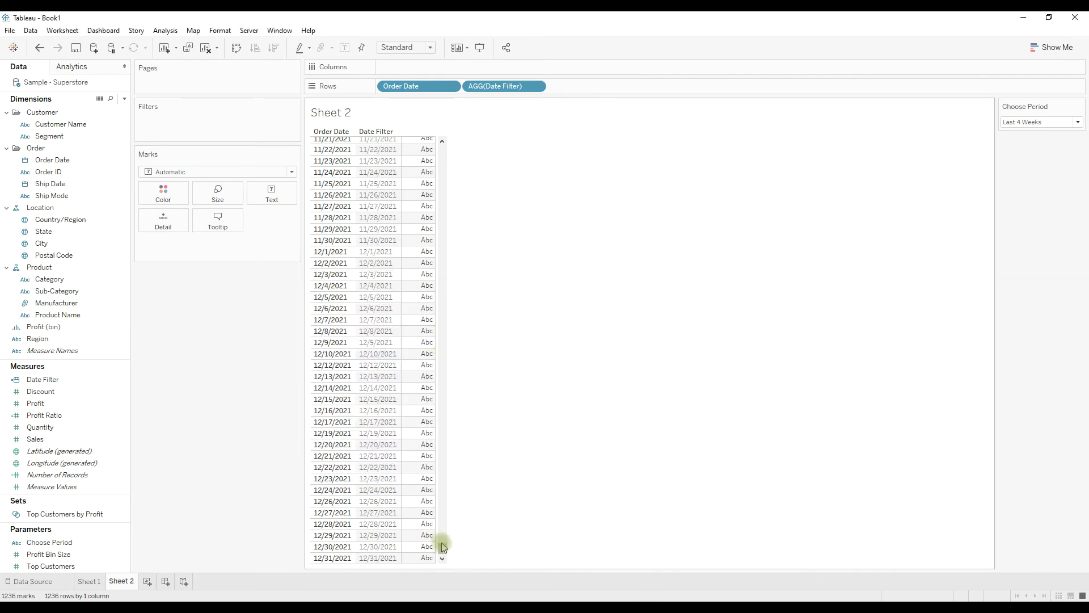
Scroll the table to confirm Date Filter returns dates from 5/30/2021 through 12/31/2021.
{"action": "left_click_drag", "start_coordinate": [442, 547], "coordinate": [451, 507]}
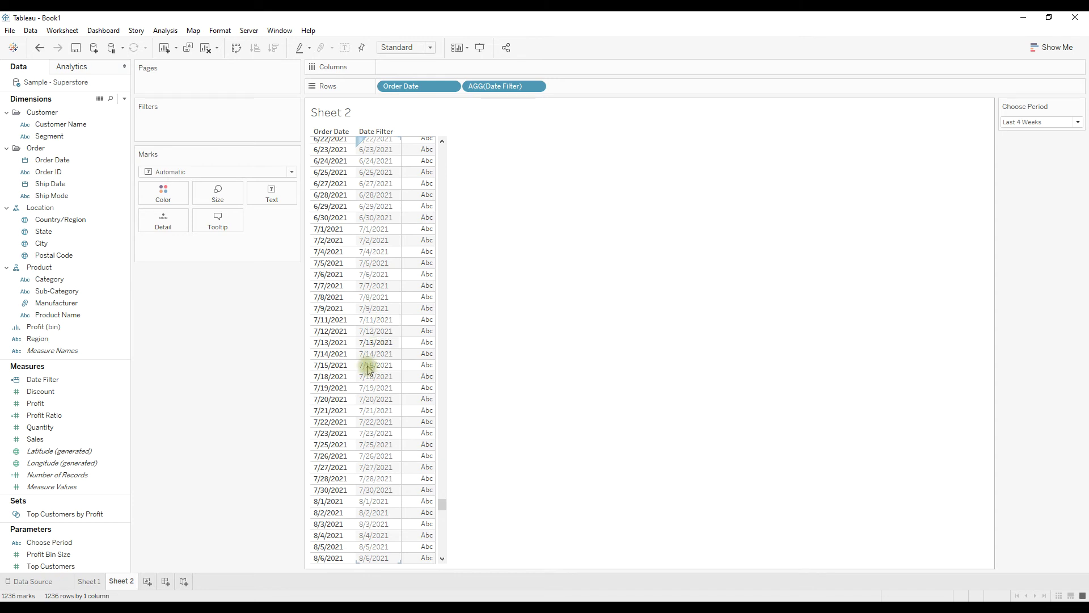
{"action": "scroll", "coordinate": [372, 291], "scroll_direction": "up", "scroll_amount": 3}
{"action": "scroll", "coordinate": [374, 307], "scroll_direction": "down", "scroll_amount": 10}
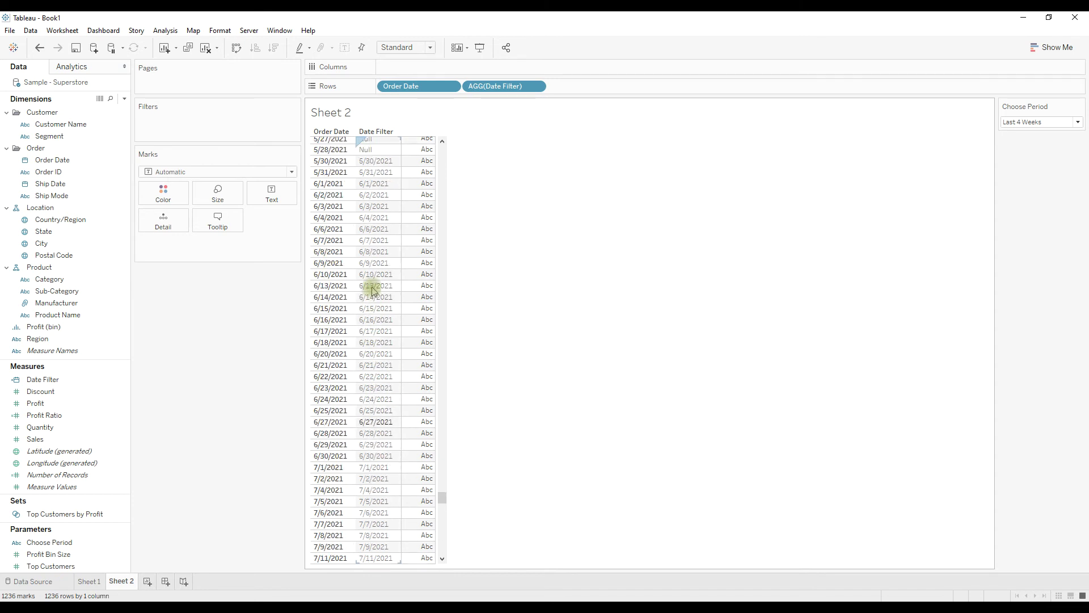
{"action": "scroll", "coordinate": [388, 348], "scroll_direction": "down", "scroll_amount": 18}
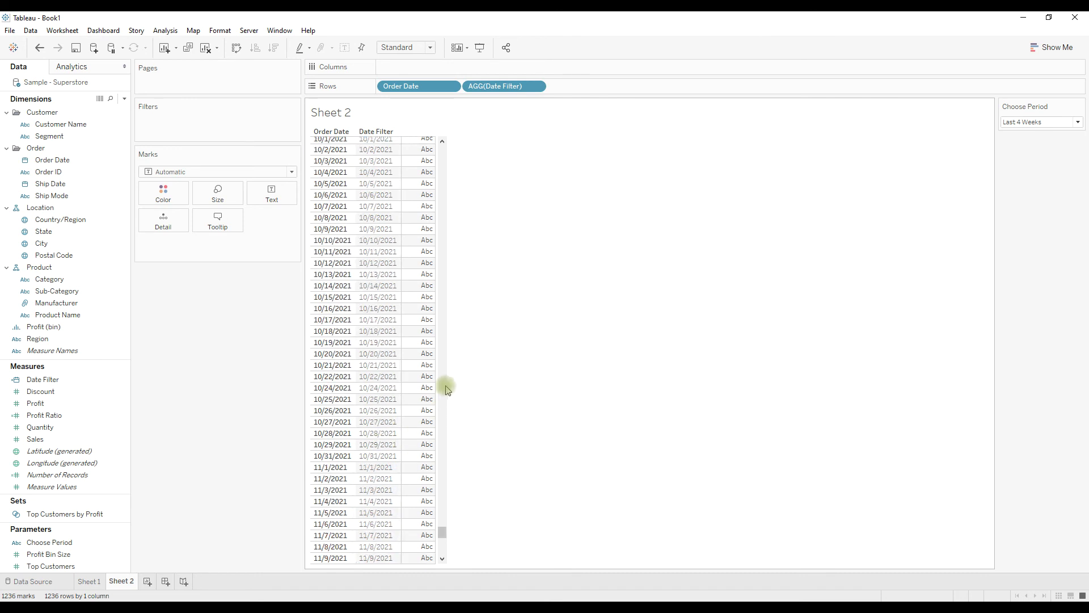
{"action": "scroll", "coordinate": [386, 422], "scroll_direction": "down", "scroll_amount": 9}
{"action": "scroll", "coordinate": [390, 430], "scroll_direction": "down", "scroll_amount": 7}
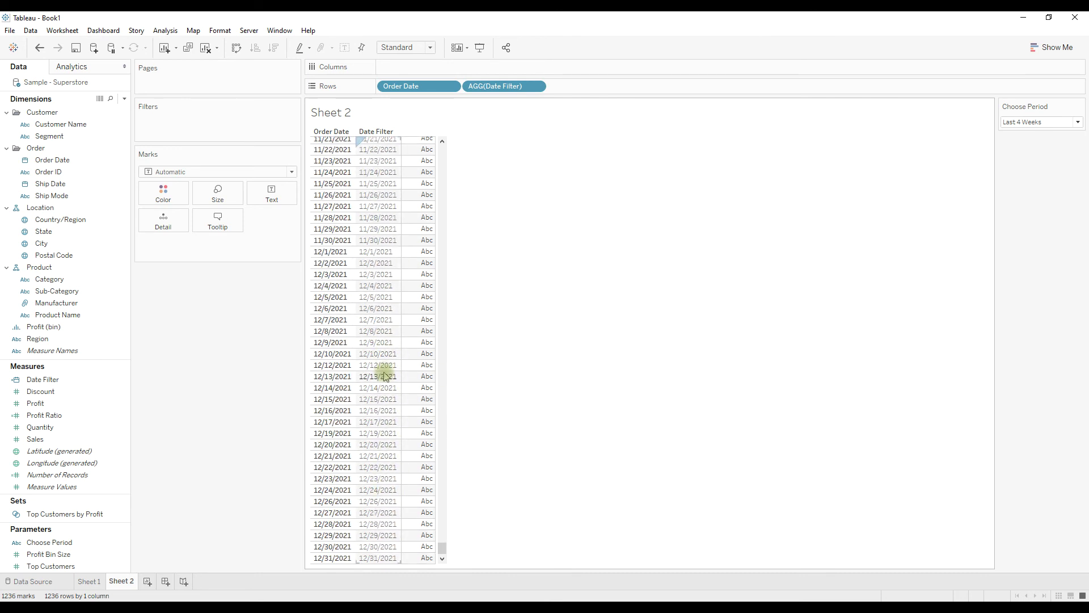
{"action": "scroll", "coordinate": [382, 363], "scroll_direction": "up", "scroll_amount": 7}
{"action": "scroll", "coordinate": [381, 342], "scroll_direction": "up", "scroll_amount": 4}
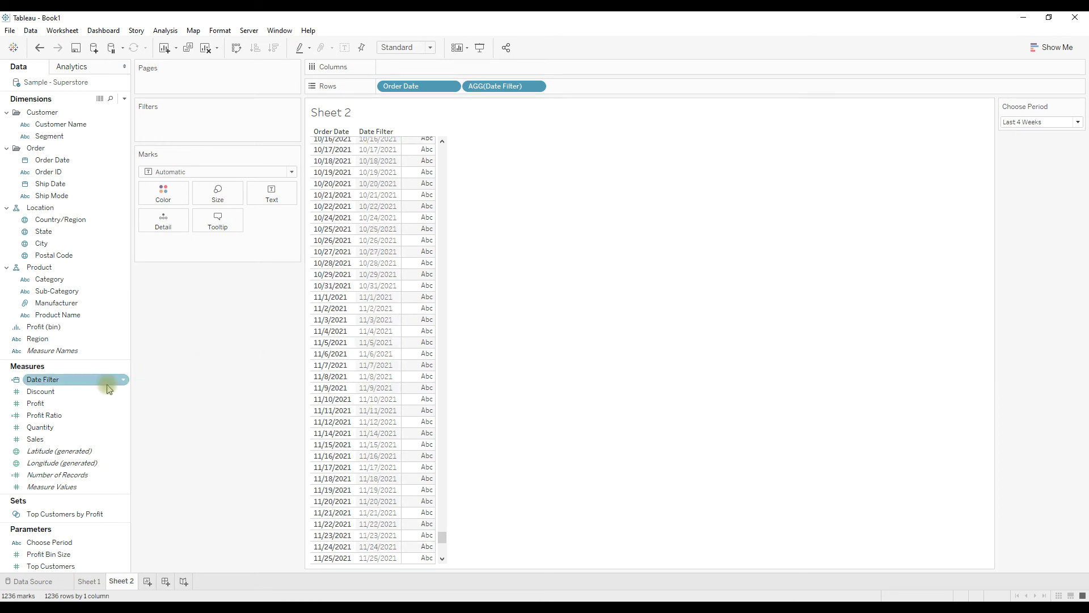
{"action": "right_click", "coordinate": [55, 379]}
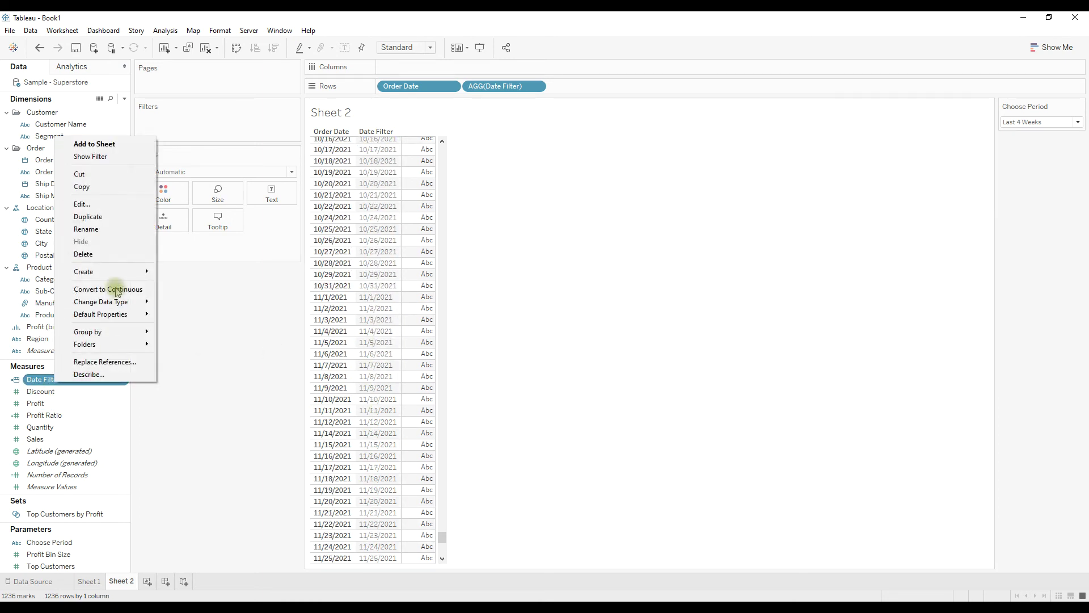
In the Date Filter formula, add a week-difference >=0 condition to the Last 4 Weeks branch.
{"action": "left_click", "coordinate": [83, 204]}
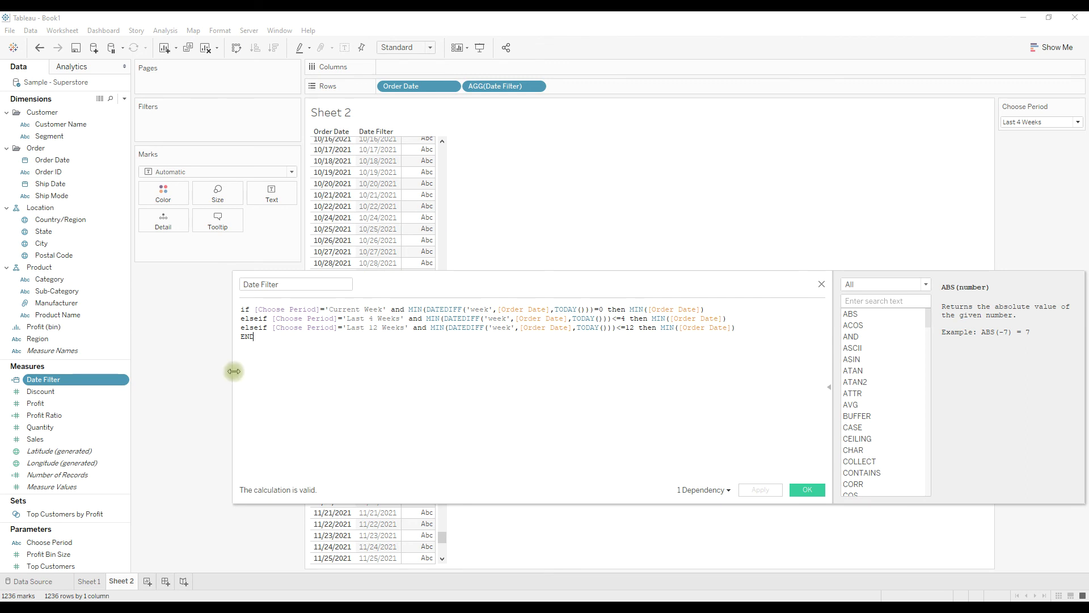
{"action": "left_click_drag", "start_coordinate": [234, 369], "coordinate": [3, 369]}
{"action": "left_click_drag", "start_coordinate": [325, 287], "coordinate": [593, 284]}
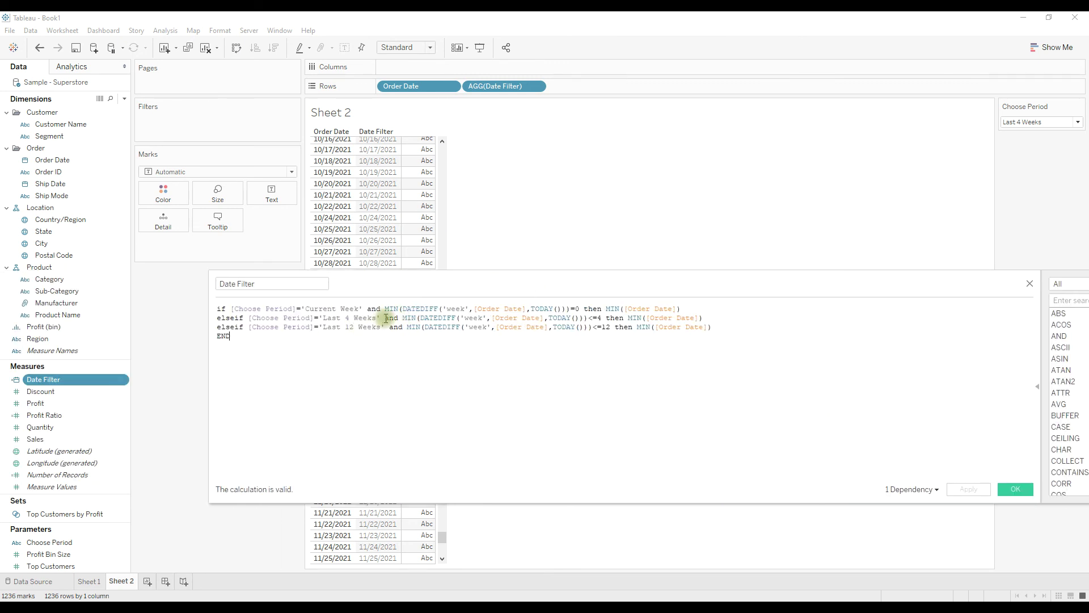
{"action": "left_click_drag", "start_coordinate": [386, 318], "coordinate": [603, 318]}
{"action": "key", "text": "ctrl+c"}
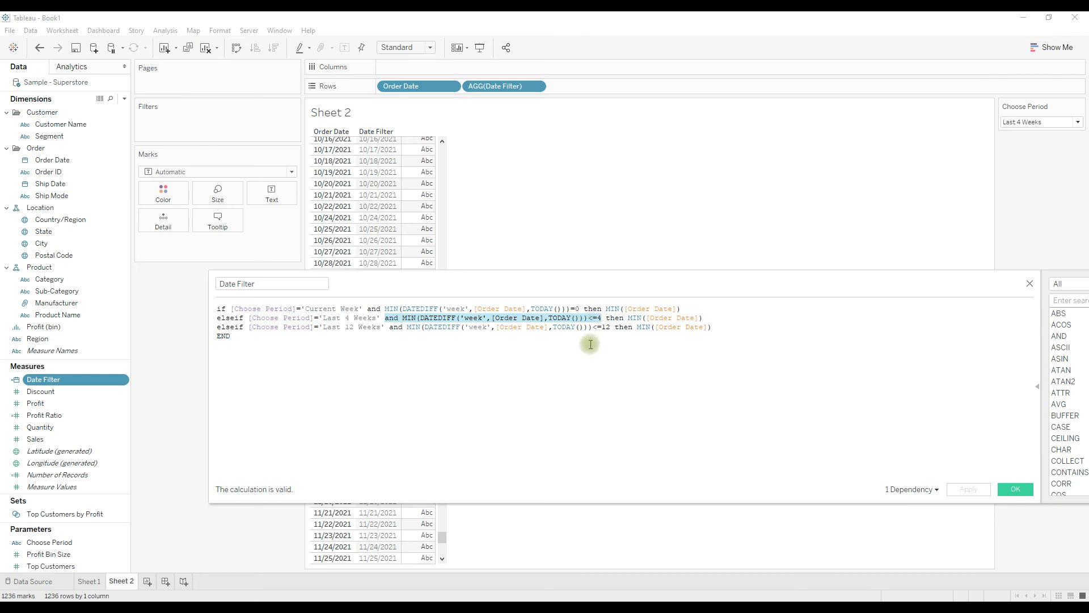
{"action": "left_click", "coordinate": [606, 318]}
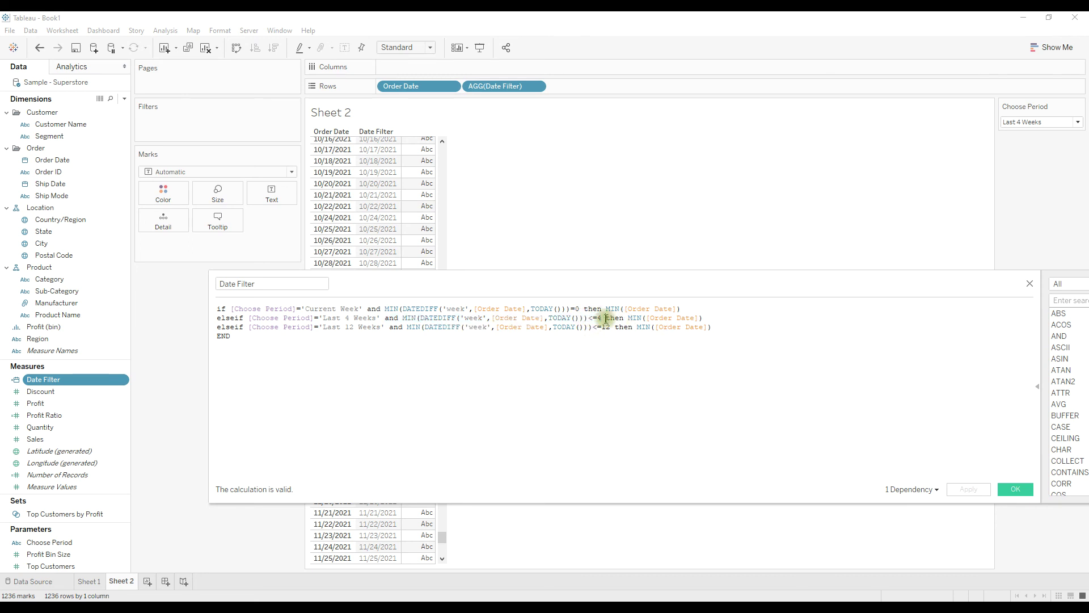
{"action": "key", "text": "ctrl+v"}
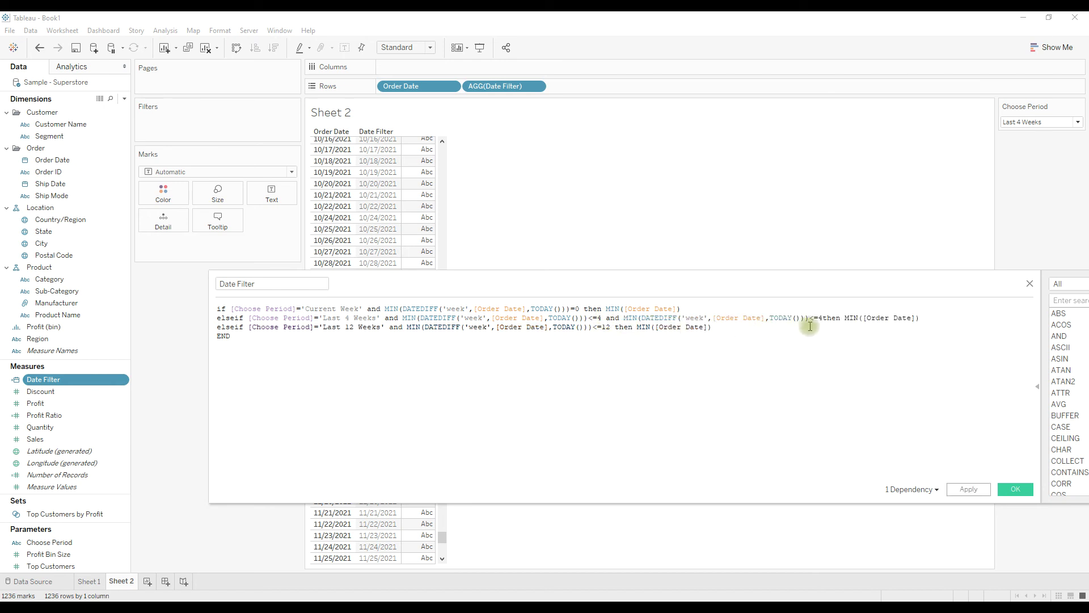
{"action": "left_click_drag", "start_coordinate": [824, 318], "coordinate": [815, 318]}
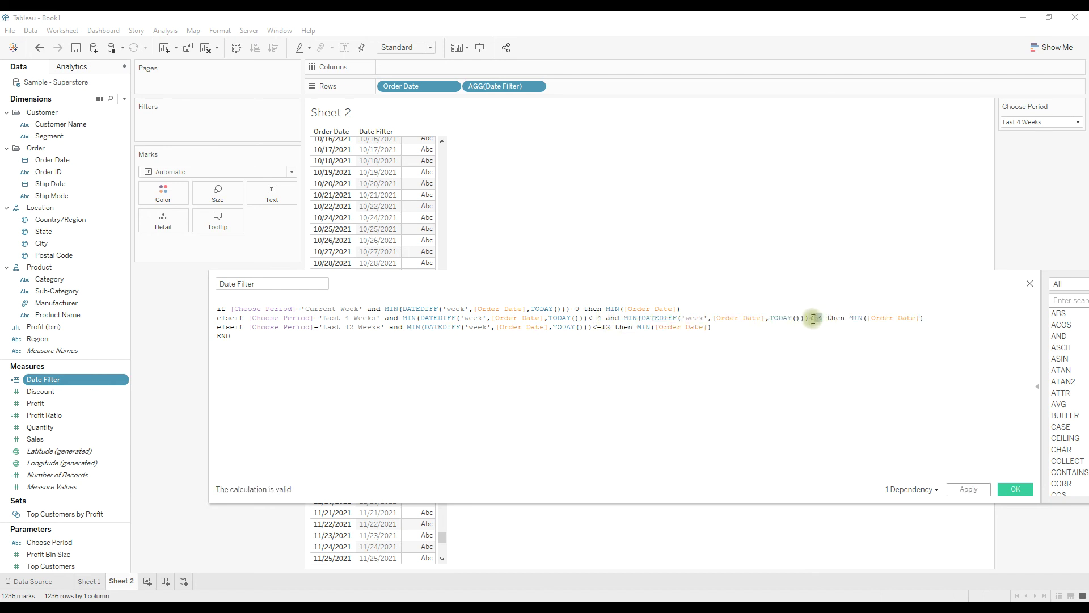
{"action": "type", "text": ">"}
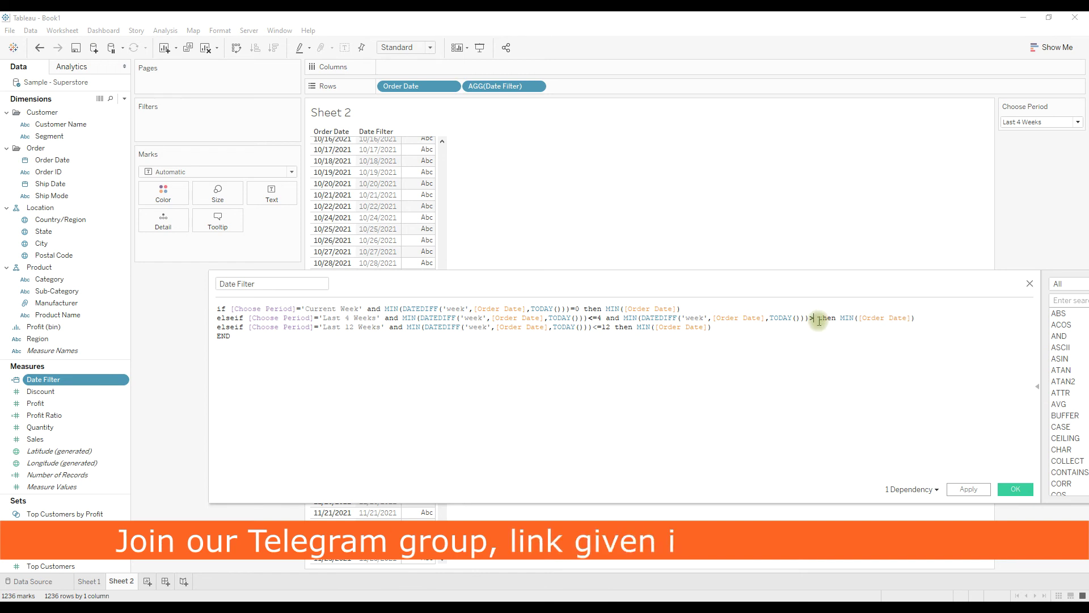
{"action": "type", "text": "="}
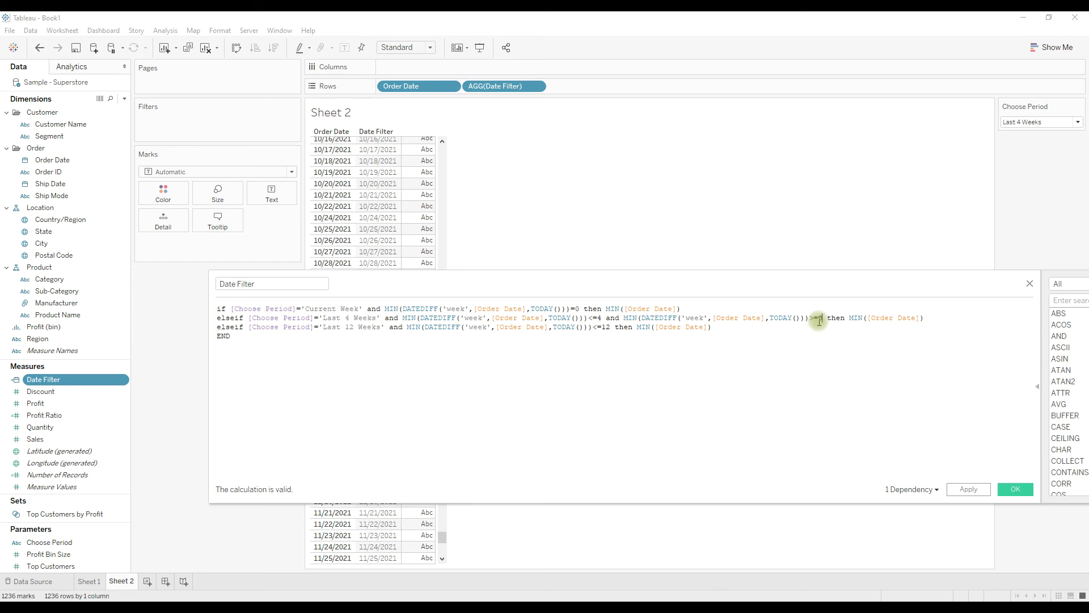
{"action": "type", "text": "0"}
Add the same week-difference >=0 condition to the Last 12 Weeks branch and save.
{"action": "left_click_drag", "start_coordinate": [606, 319], "coordinate": [824, 319]}
{"action": "key", "text": "ctrl+c"}
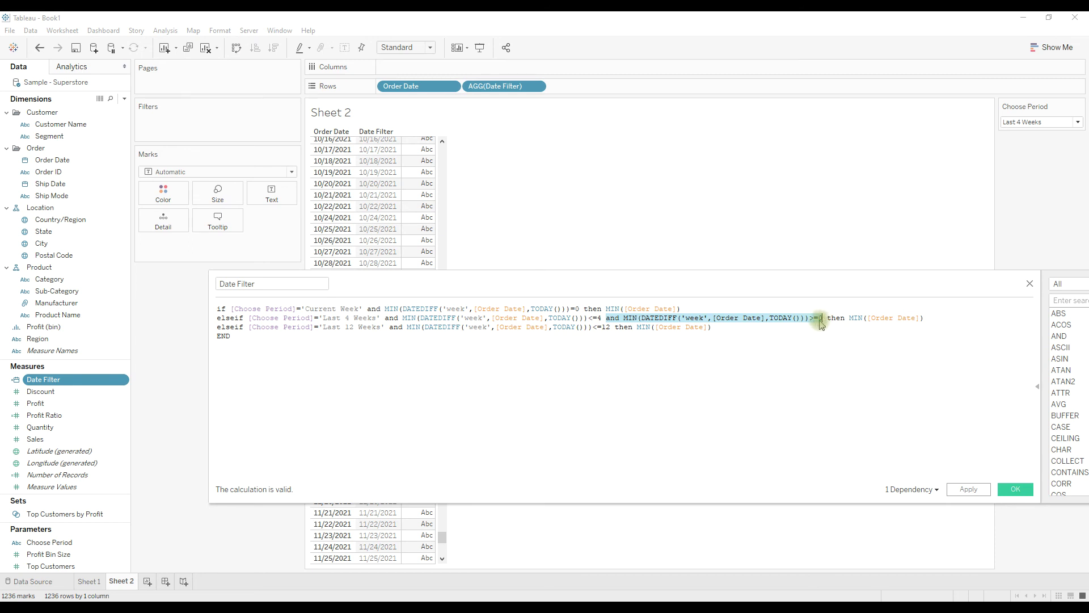
{"action": "left_click", "coordinate": [612, 328]}
{"action": "key", "text": "ctrl+v"}
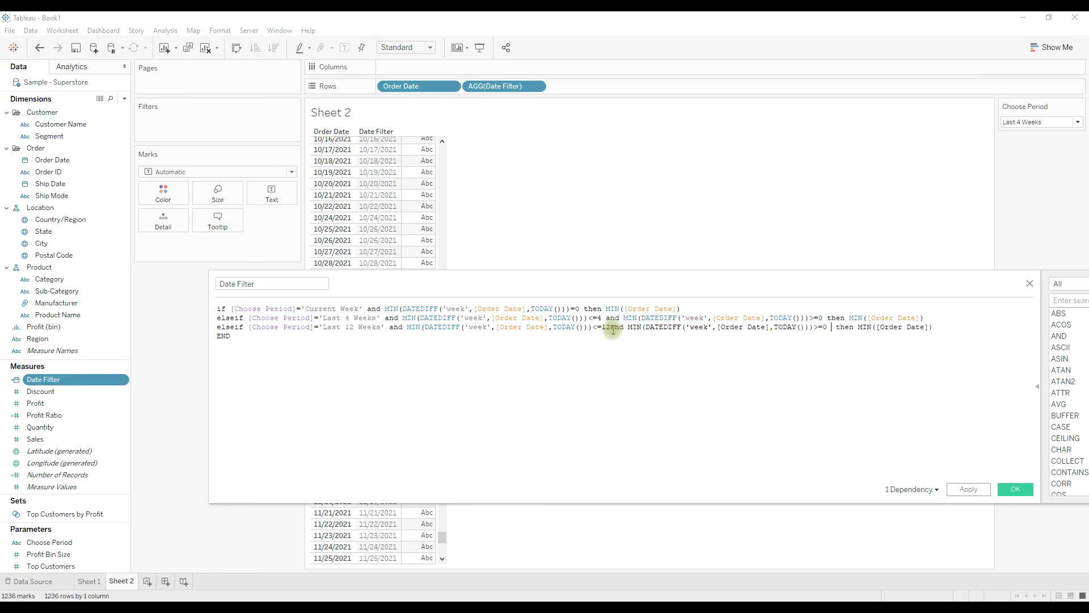
{"action": "left_click", "coordinate": [613, 329]}
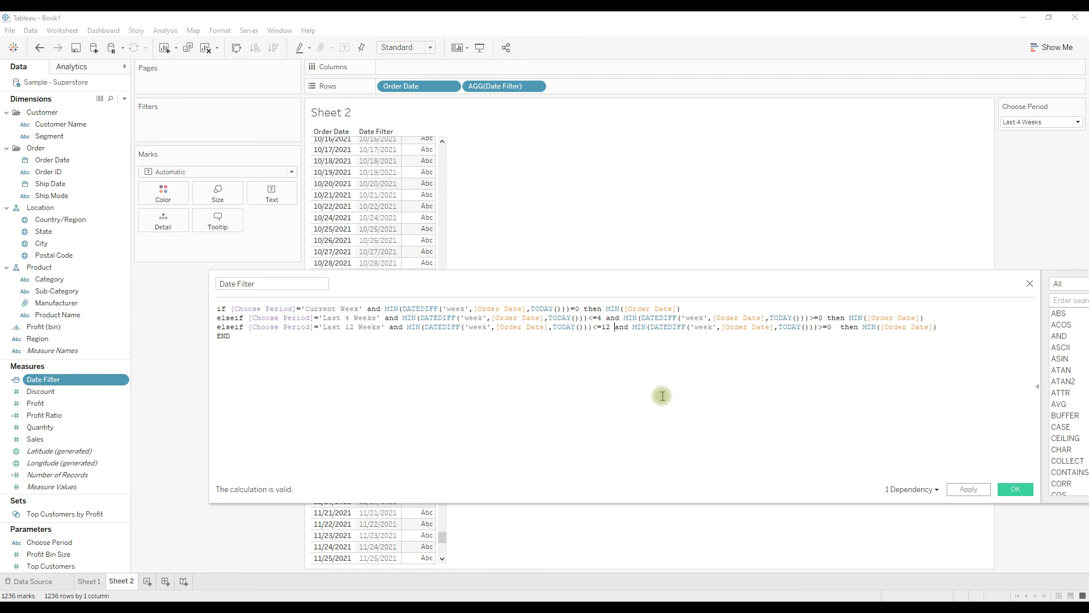
{"action": "left_click", "coordinate": [1016, 489]}
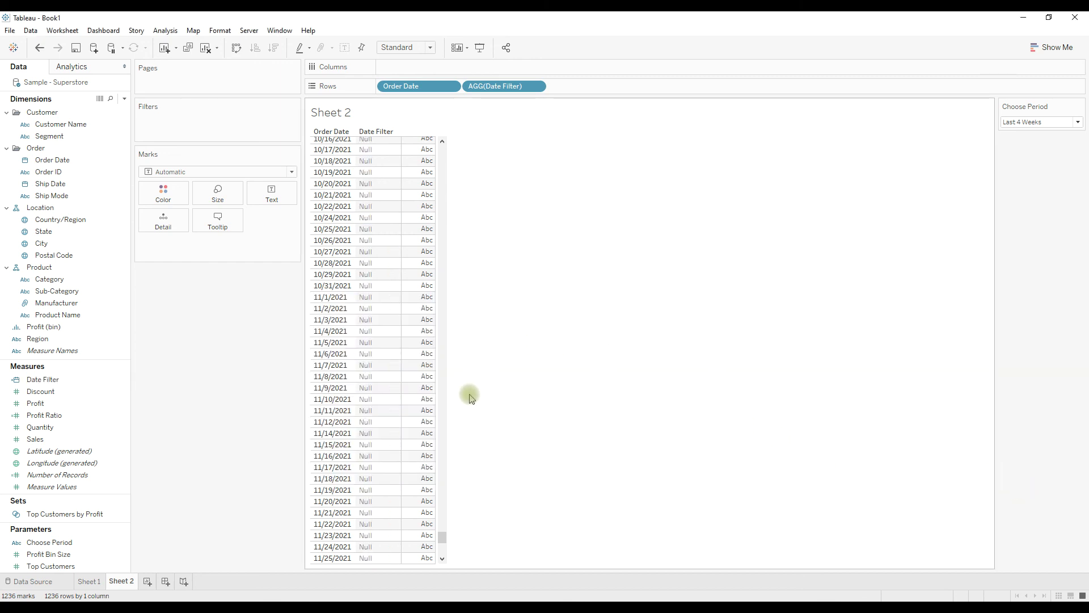
{"action": "scroll", "coordinate": [442, 545], "scroll_direction": "up", "scroll_amount": 5}
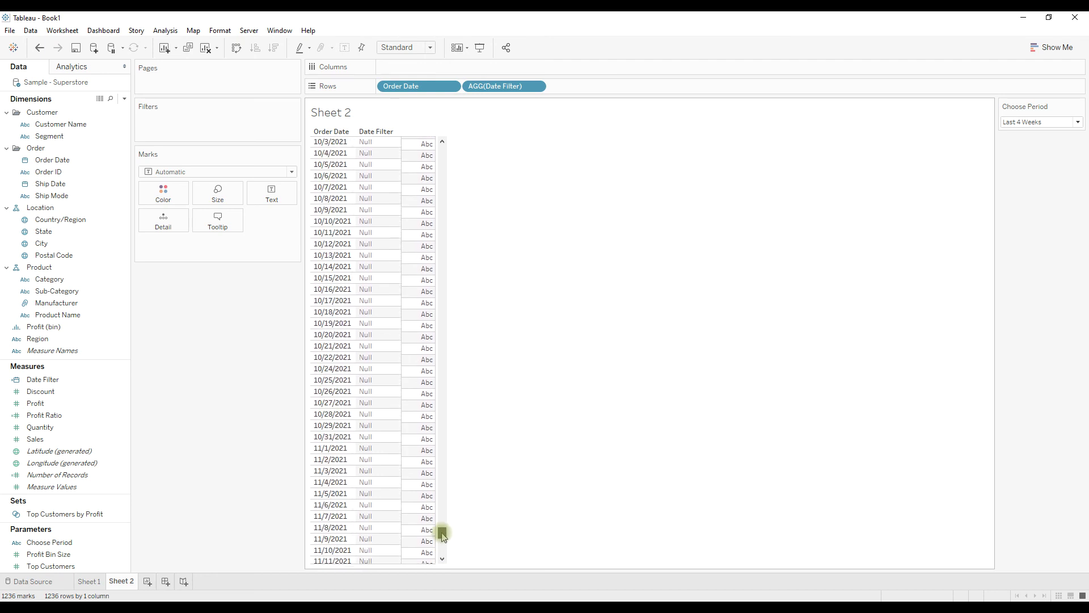
{"action": "left_click_drag", "start_coordinate": [443, 536], "coordinate": [443, 501]}
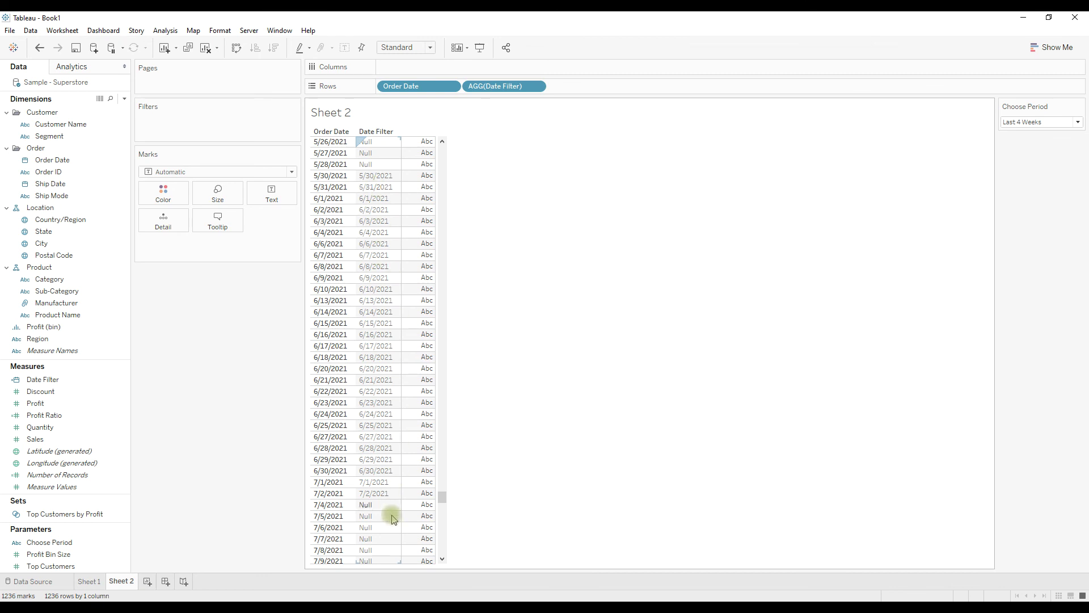
{"action": "scroll", "coordinate": [379, 518], "scroll_direction": "down", "scroll_amount": 2}
{"action": "scroll", "coordinate": [379, 518], "scroll_direction": "down", "scroll_amount": 20}
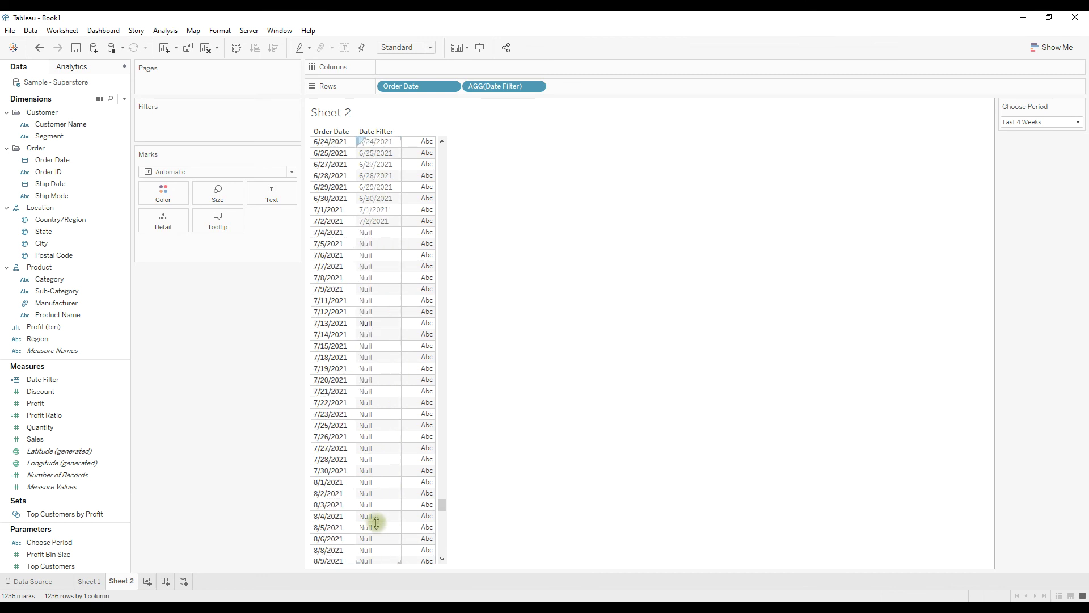
{"action": "scroll", "coordinate": [374, 533], "scroll_direction": "down", "scroll_amount": 15}
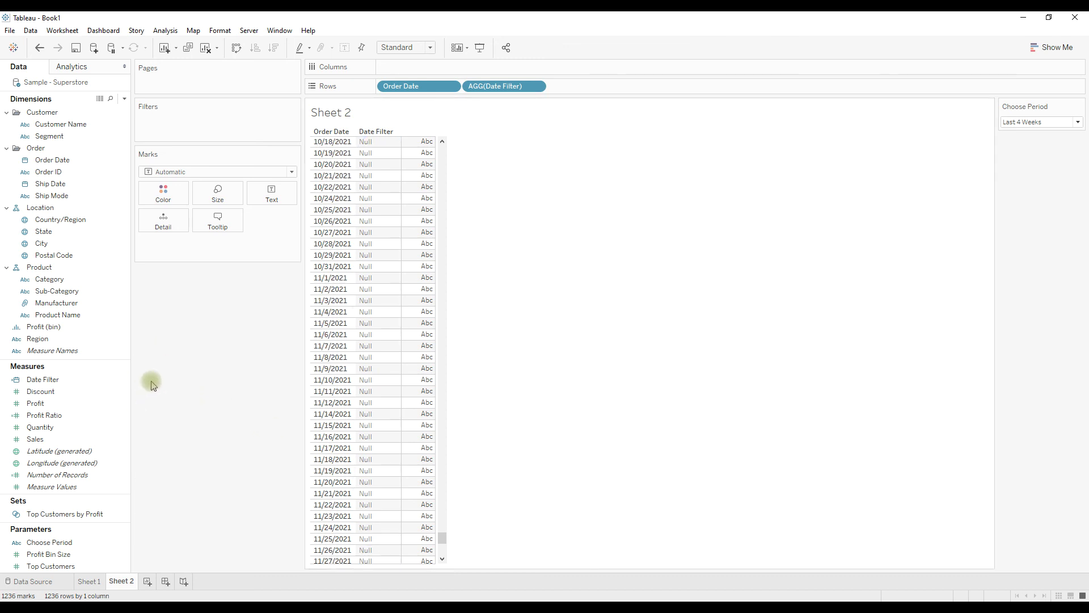
{"action": "left_click", "coordinate": [47, 381]}
Filter on Date Filter excluding Null, leaving 29 order dates from 5/30/2021 to 7/2/2021.
{"action": "left_click_drag", "start_coordinate": [47, 381], "coordinate": [192, 132]}
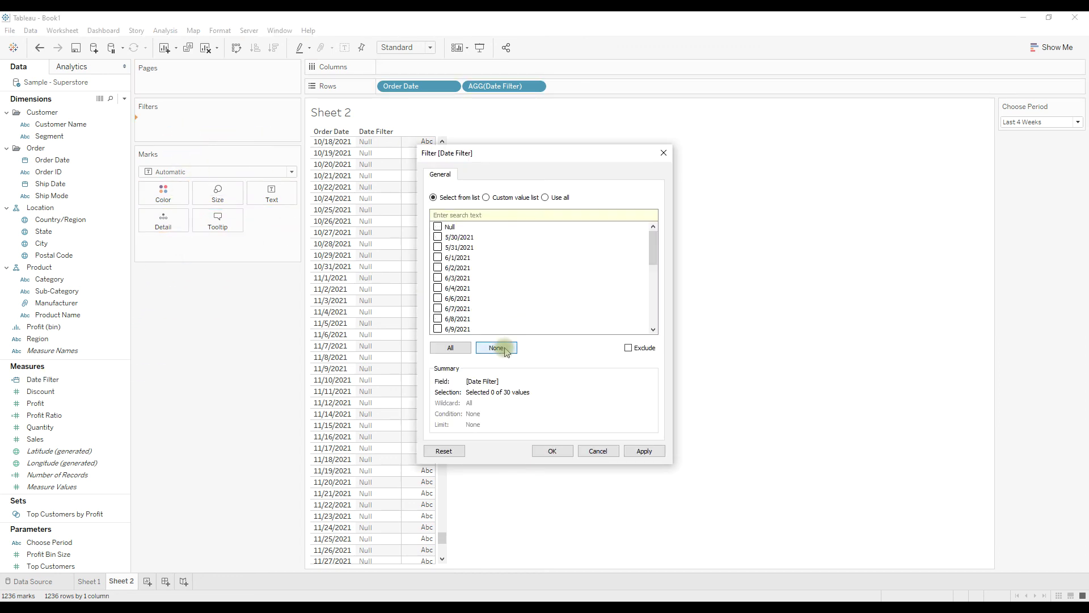
{"action": "left_click", "coordinate": [437, 226]}
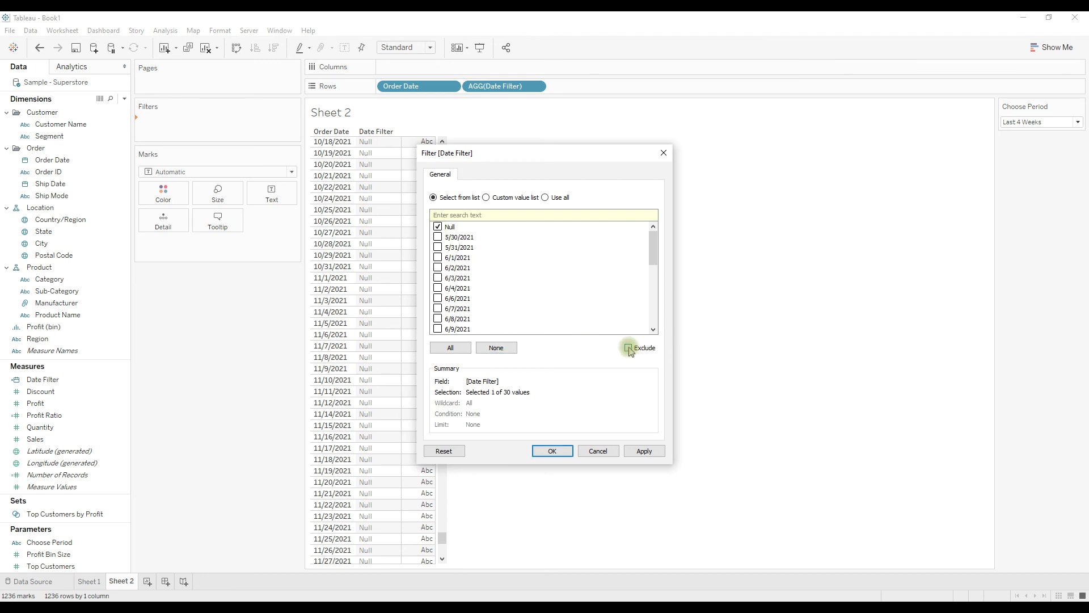
{"action": "left_click", "coordinate": [553, 451]}
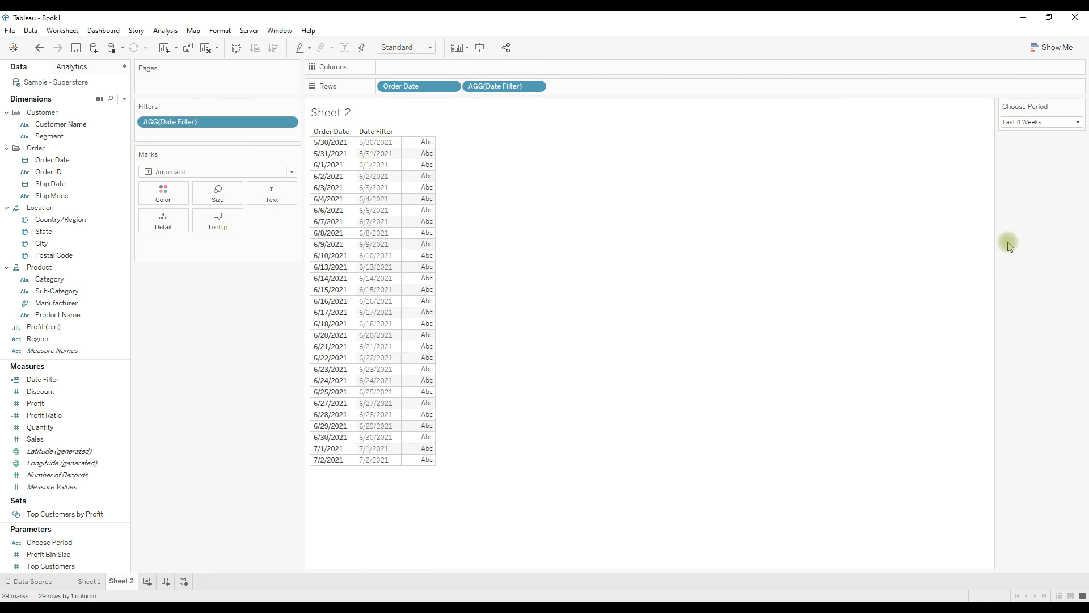
Try Last 12 Weeks, then set Choose Period to Current Week, showing 6/27/2021–7/2/2021.
{"action": "left_click", "coordinate": [1021, 122]}
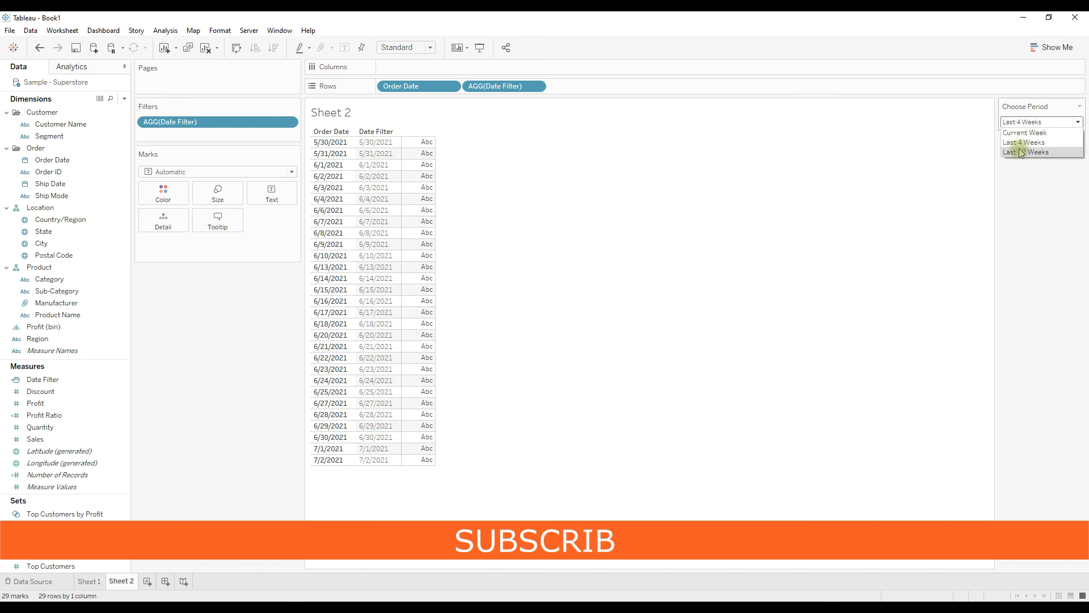
{"action": "left_click", "coordinate": [1018, 146]}
{"action": "left_click_drag", "start_coordinate": [442, 215], "coordinate": [482, 165]}
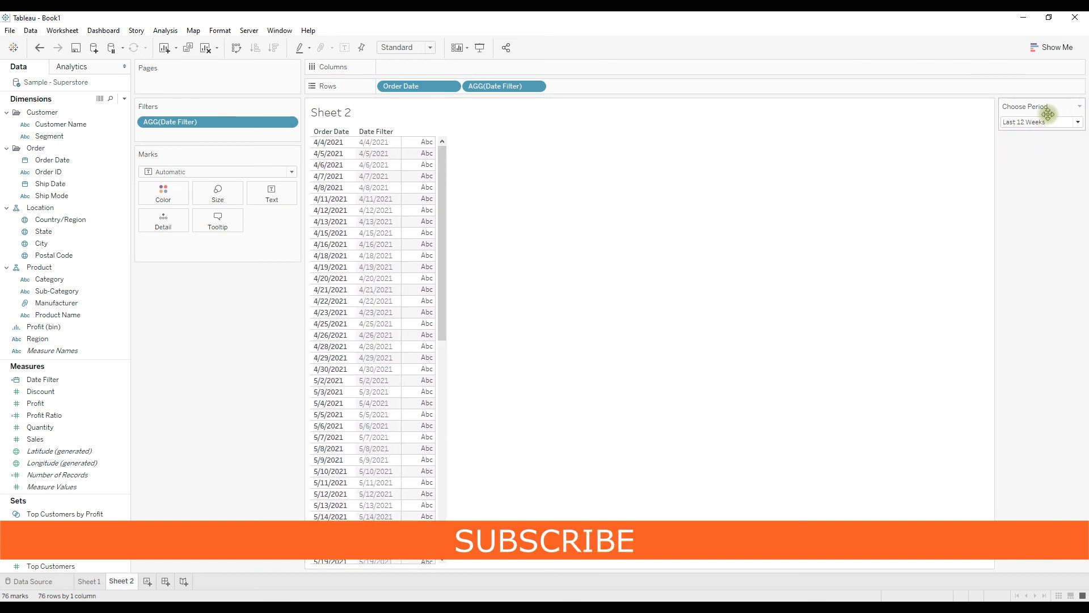
{"action": "left_click", "coordinate": [1033, 122]}
{"action": "left_click", "coordinate": [1031, 139]}
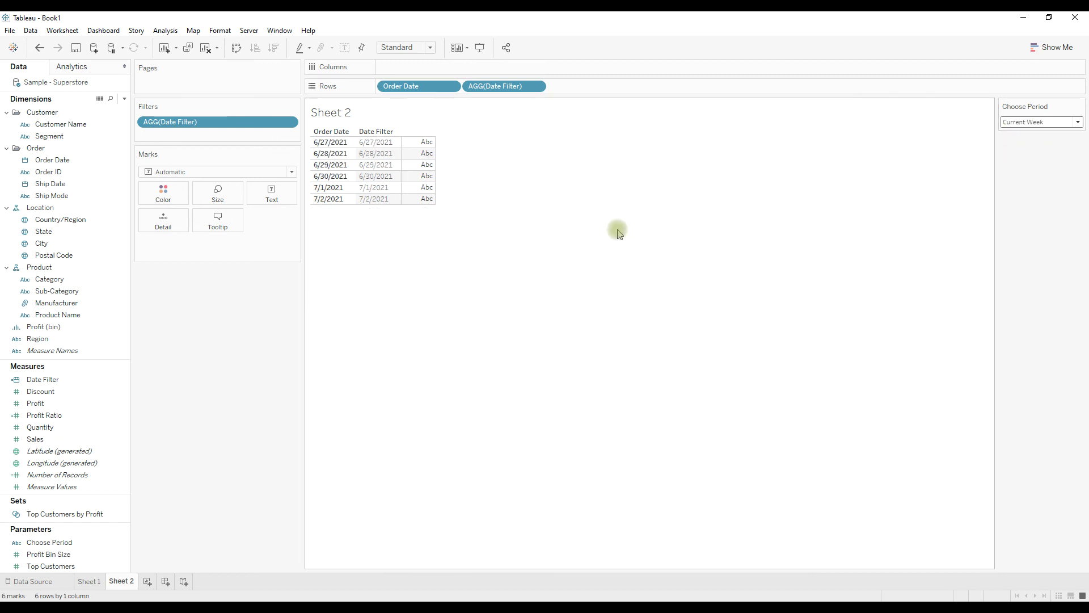